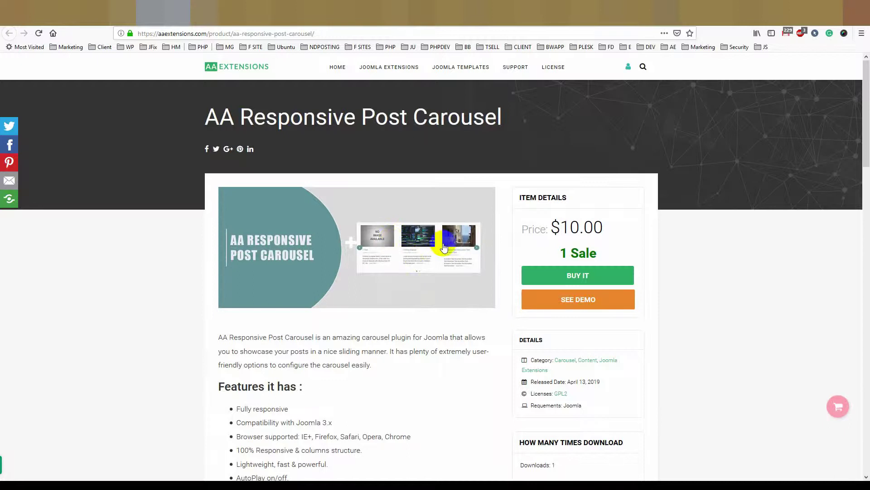
- Review the price and the features list on the AA Responsive Post Carousel product page
drag(607, 229, 551, 225)
click(551, 227)
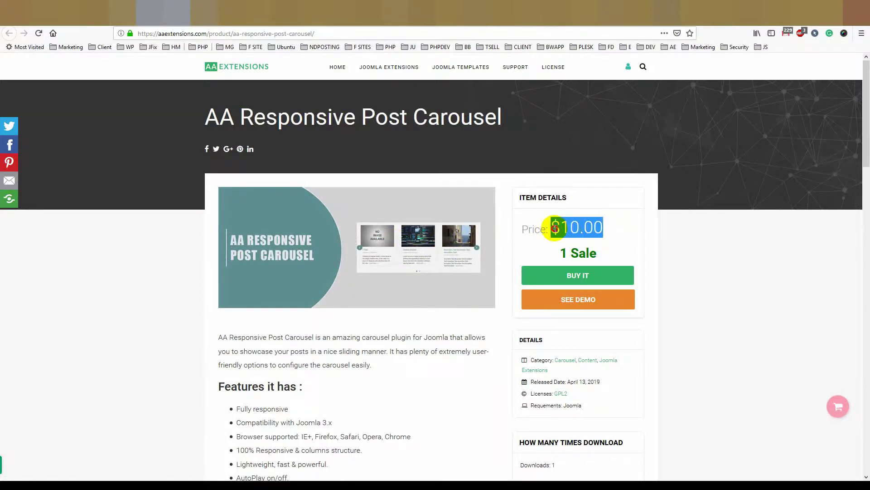
scroll(447, 291, down, 3)
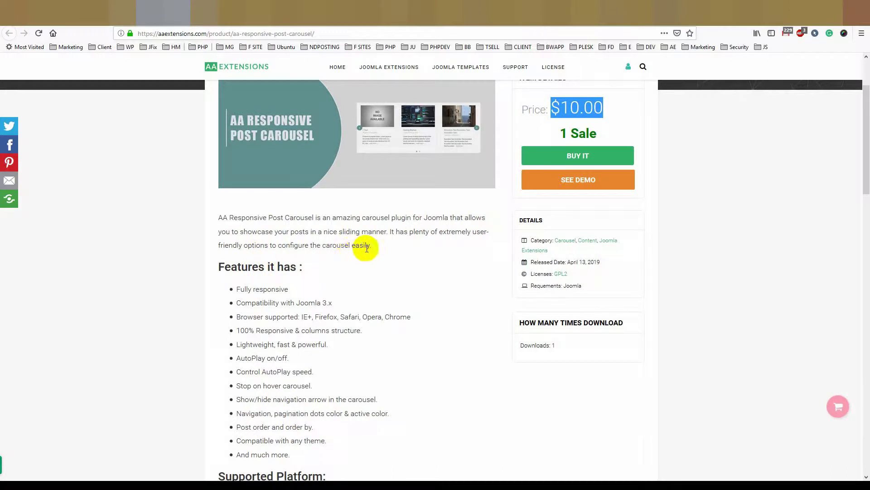
scroll(333, 280, down, 3)
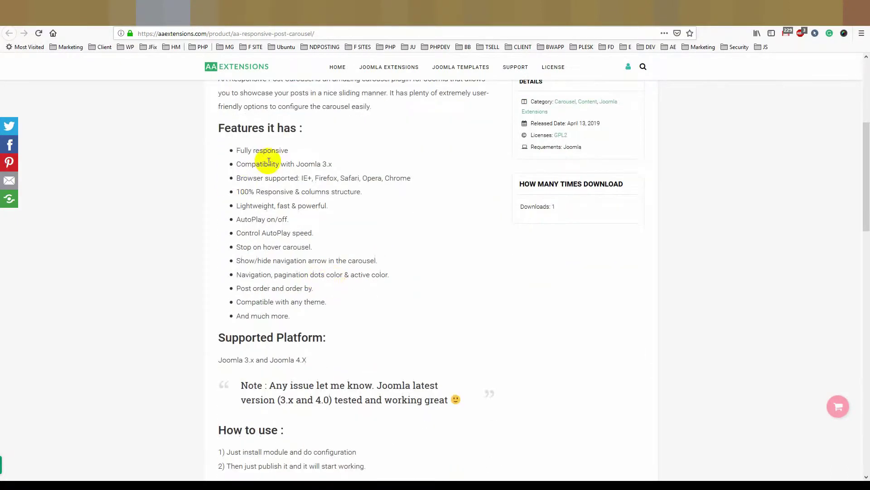
drag(295, 150, 239, 151)
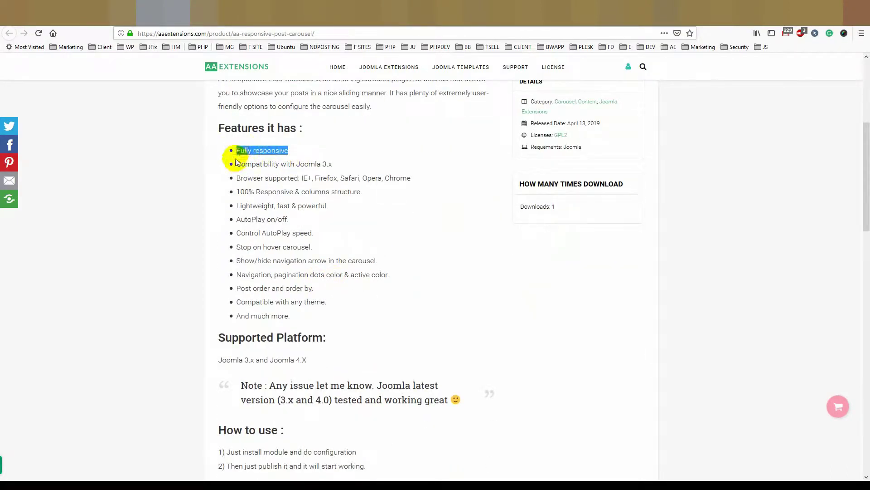
drag(333, 165, 239, 165)
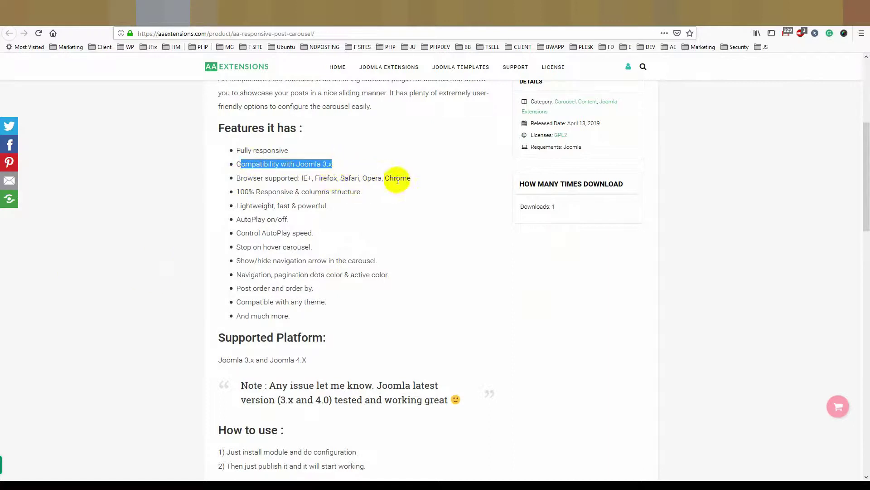
drag(374, 195, 238, 190)
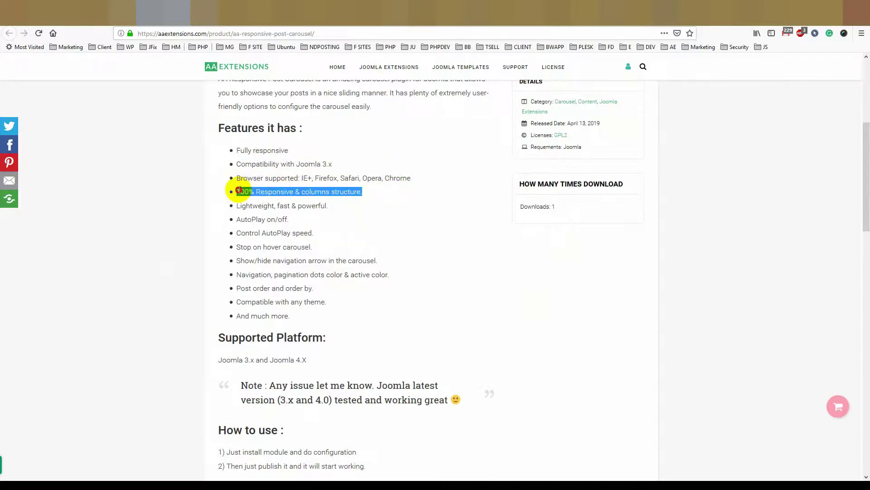
drag(340, 205, 236, 206)
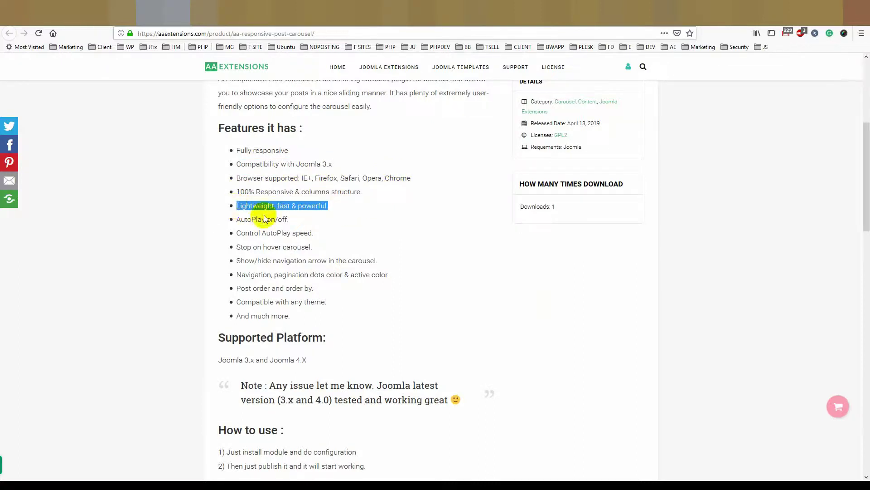
drag(301, 219, 237, 219)
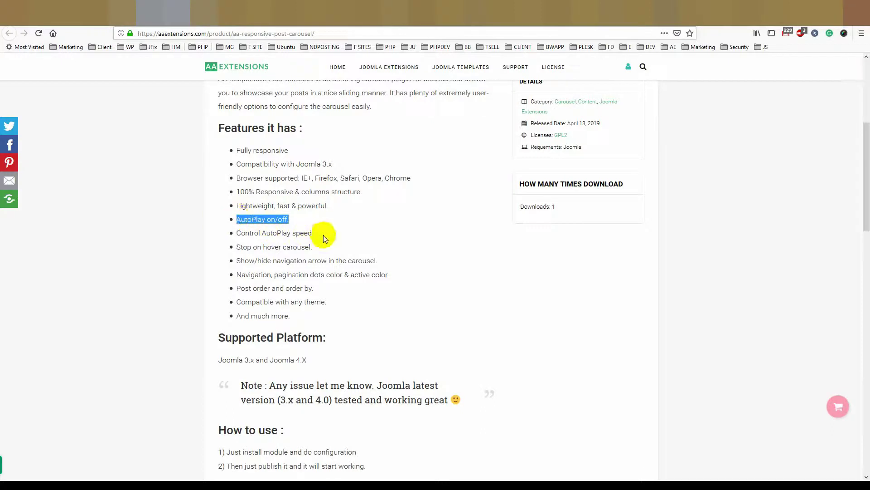
drag(323, 235, 237, 232)
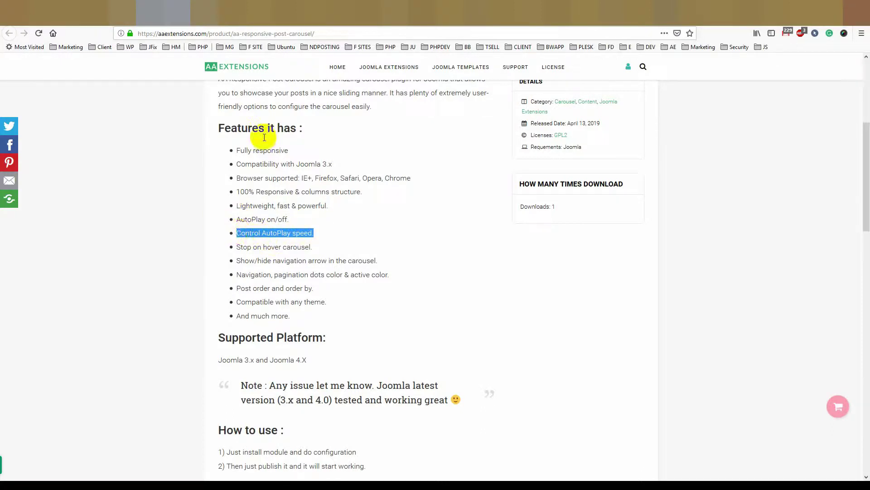
- Check the supported Joomla platforms and the usage notes on the product page
scroll(326, 248, down, 2)
scroll(326, 248, down, 5)
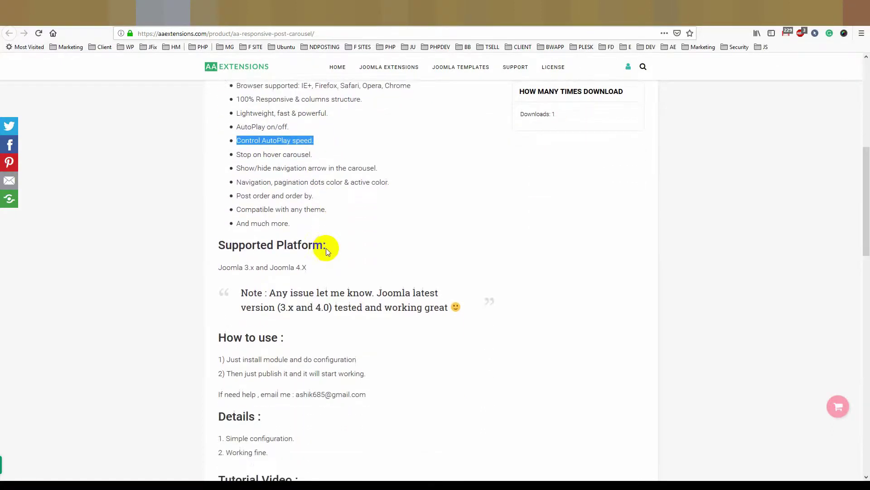
scroll(326, 248, up, 2)
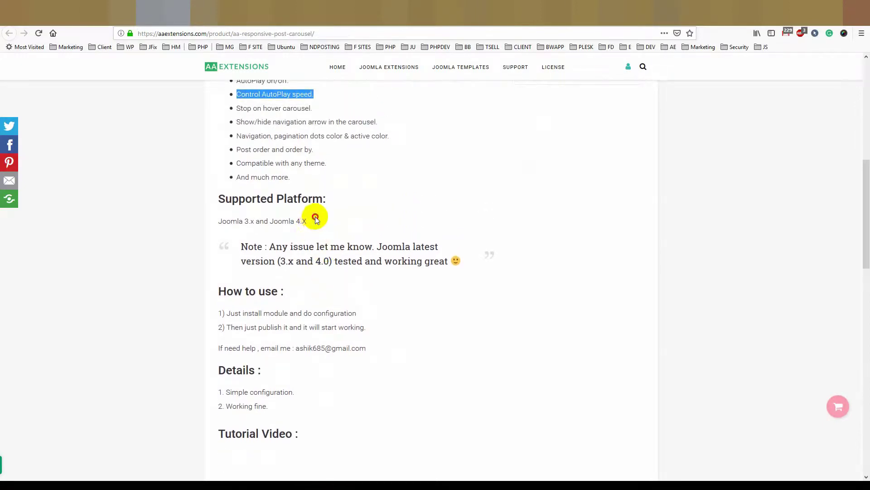
drag(310, 220, 218, 221)
click(218, 222)
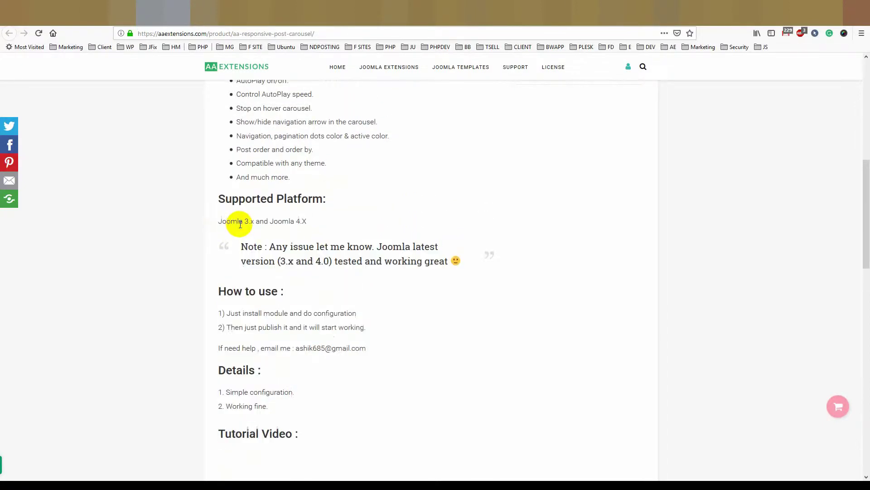
scroll(290, 222, up, 2)
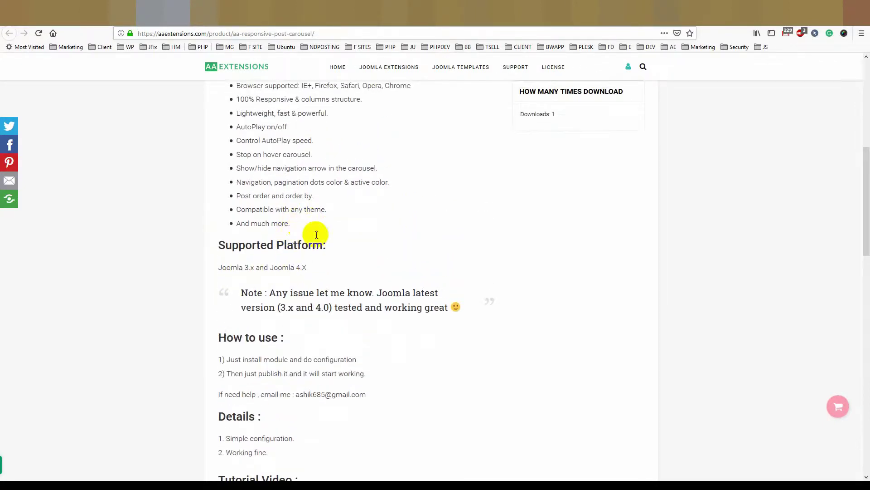
- Switch to the Joomla administrator's site modules list
click(368, 17)
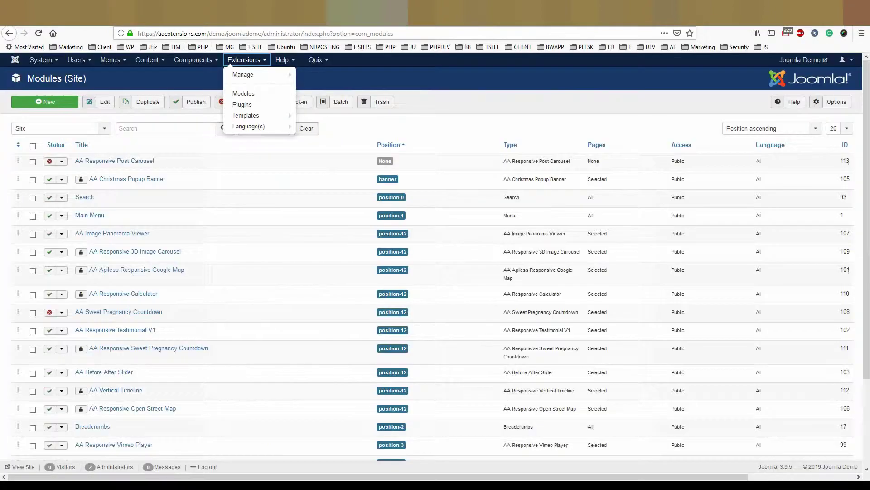
click(410, 118)
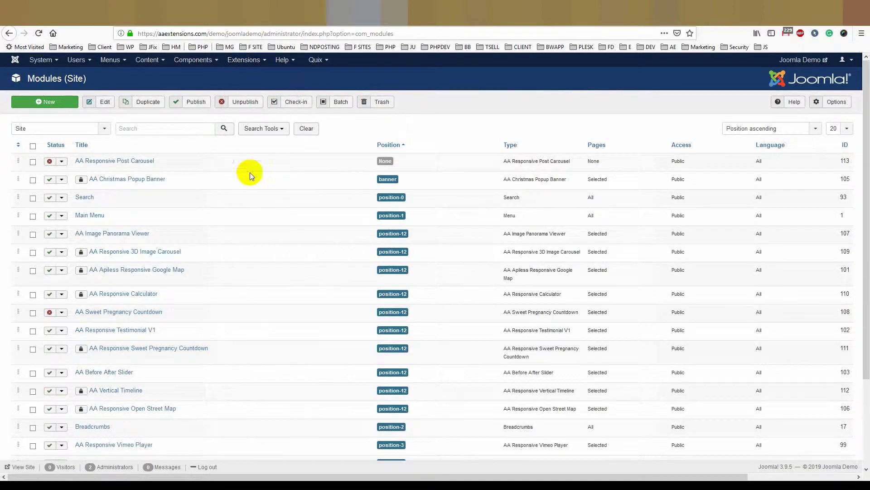
click(262, 59)
mouse_move(243, 74)
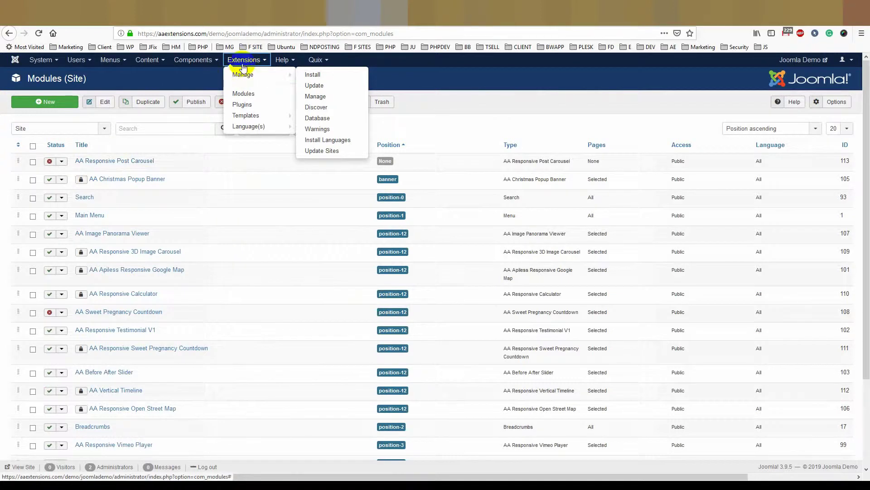
click(315, 96)
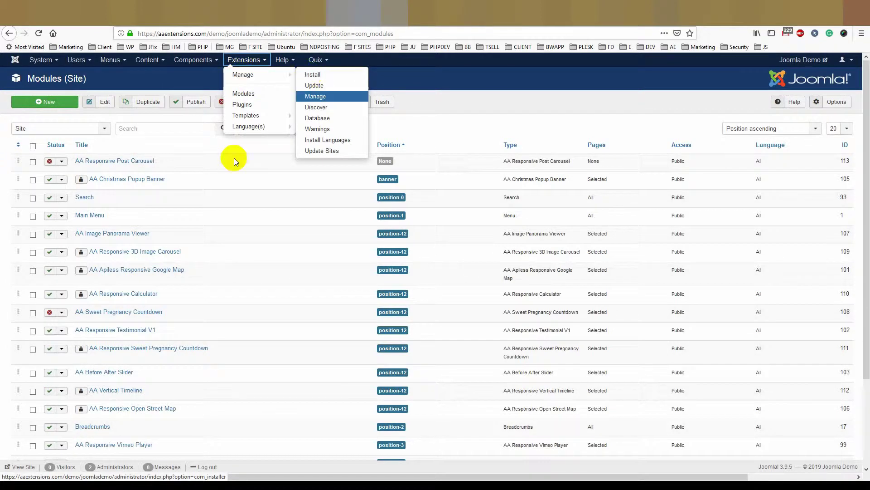
click(258, 156)
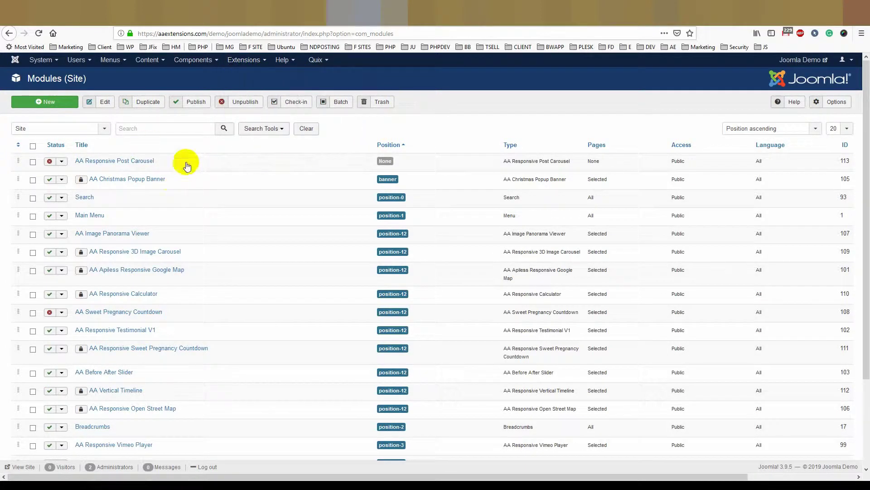
- Open the AA Responsive Post Carousel module and examine its Joomla contents source and carousel typography settings
click(165, 159)
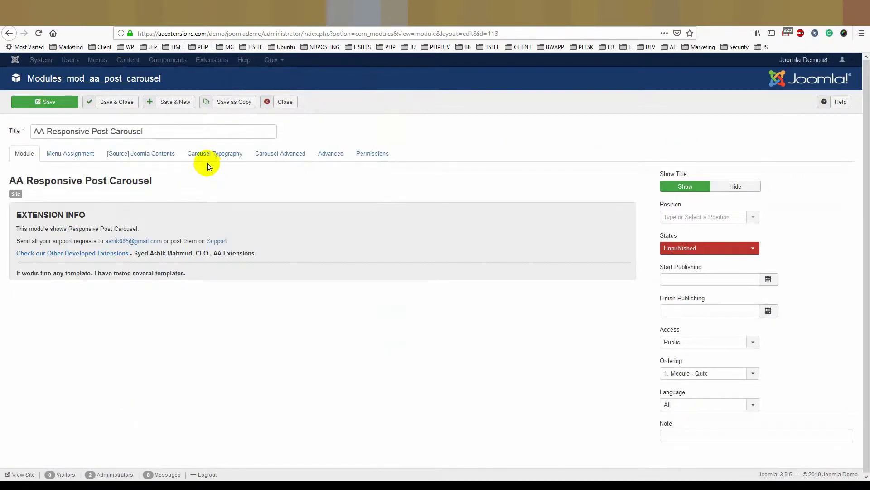
click(142, 161)
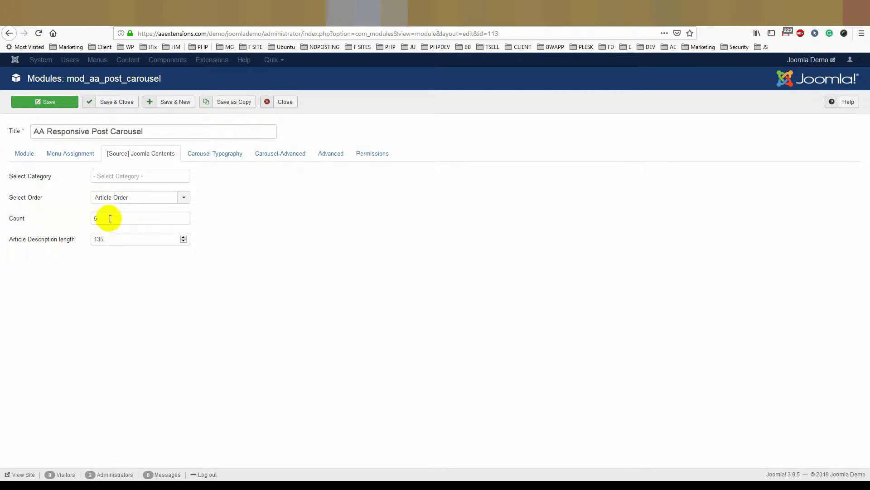
click(210, 156)
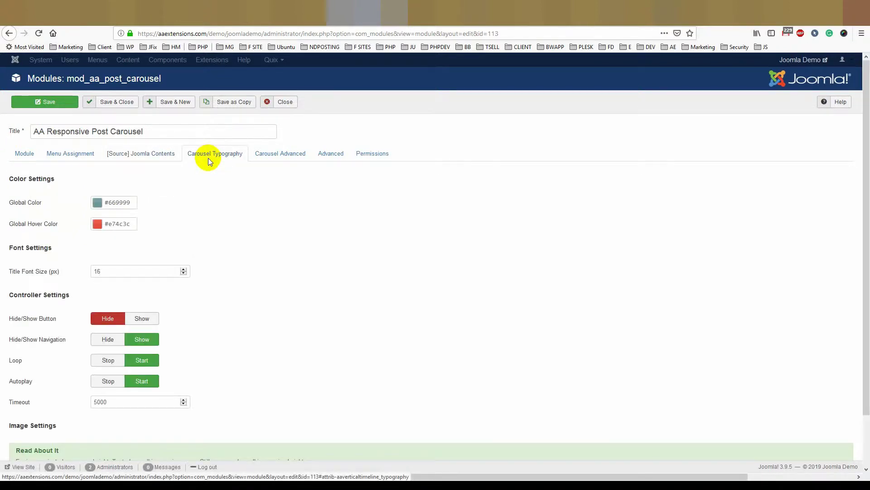
scroll(189, 205, down, 2)
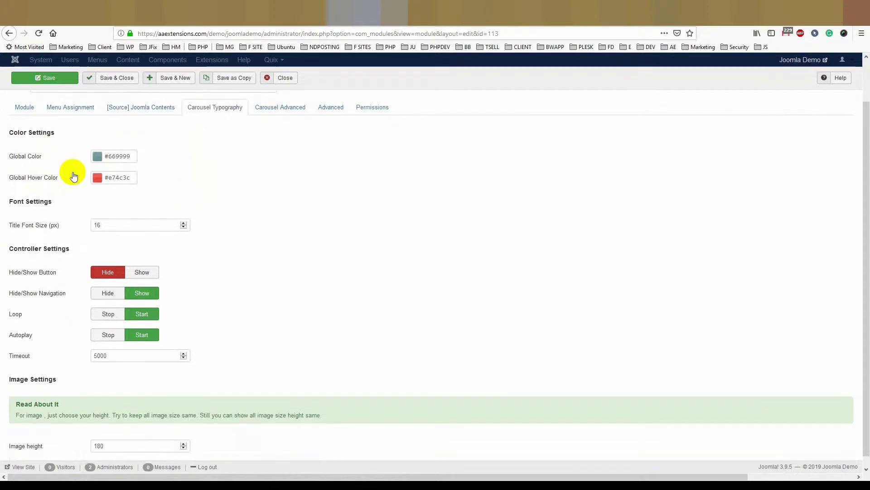
scroll(93, 219, down, 1)
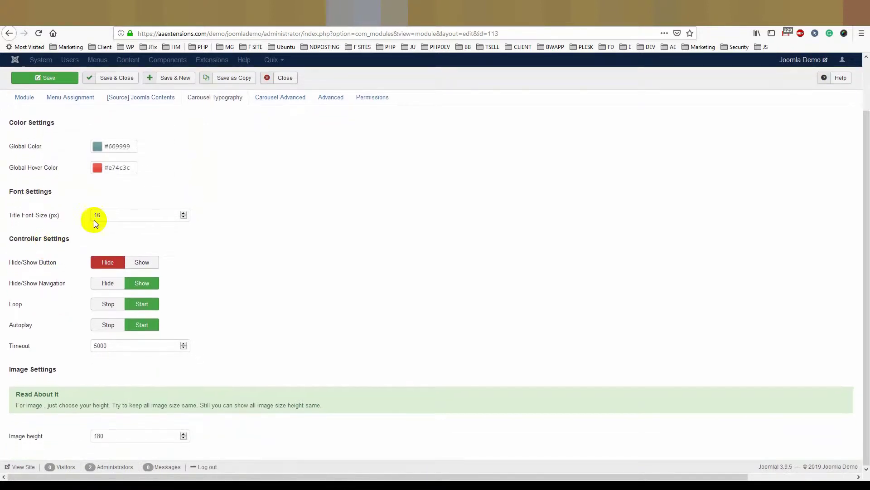
scroll(64, 377, up, 3)
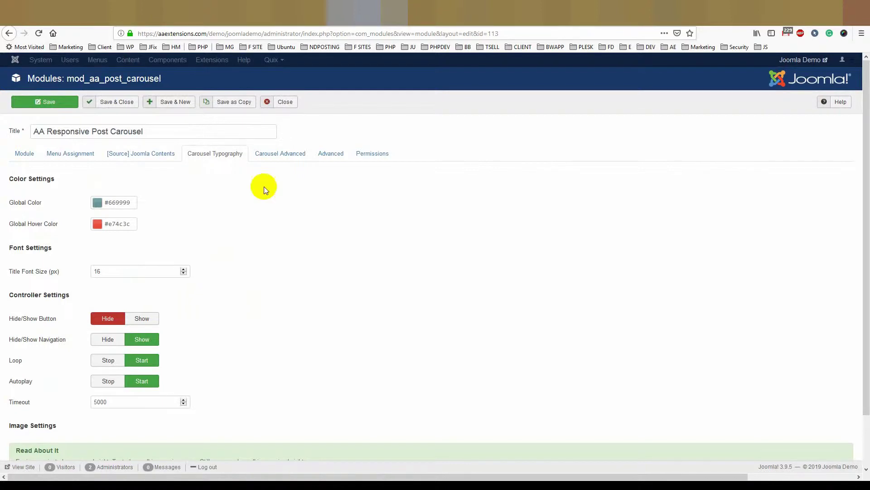
- Examine the module's animation and responsive viewport options under Carousel Advanced, and return to its general module settings
click(269, 154)
click(230, 158)
click(282, 152)
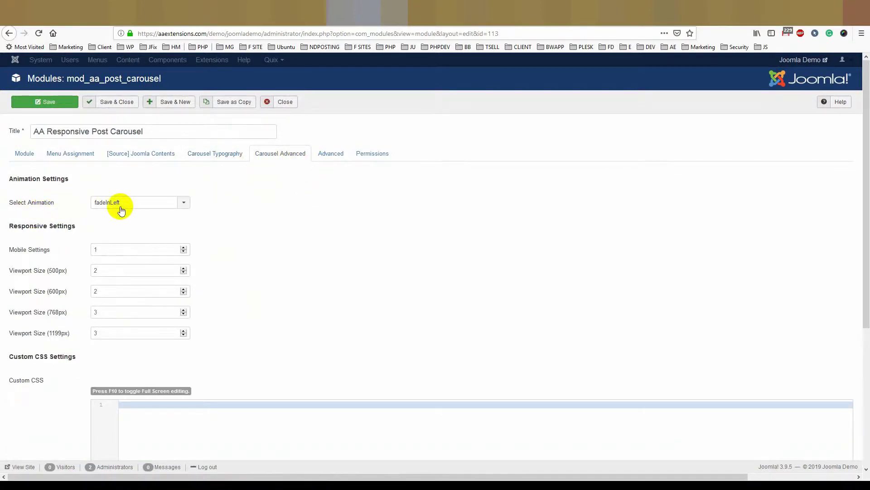
click(136, 207)
click(139, 209)
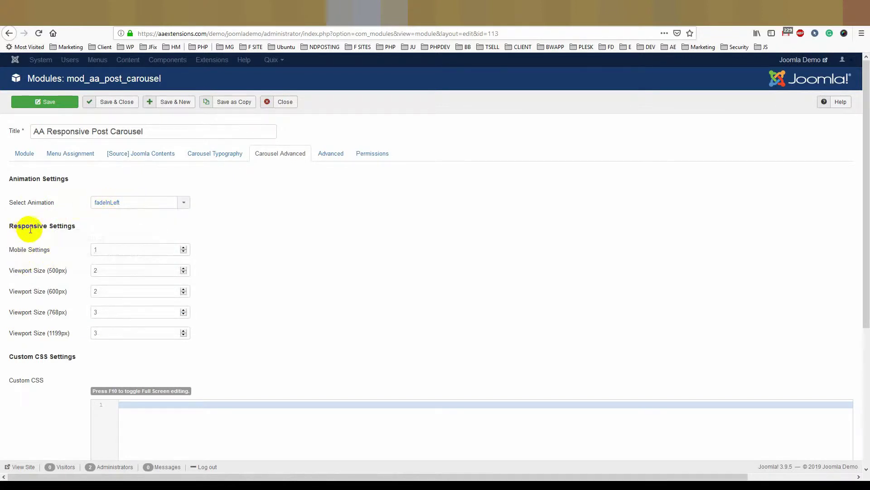
click(80, 226)
drag(79, 226, 15, 226)
mouse_move(30, 256)
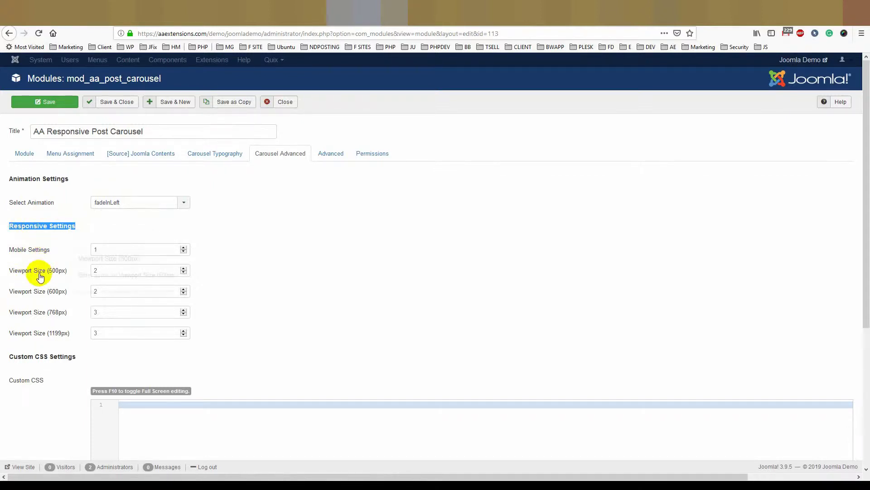
mouse_move(60, 274)
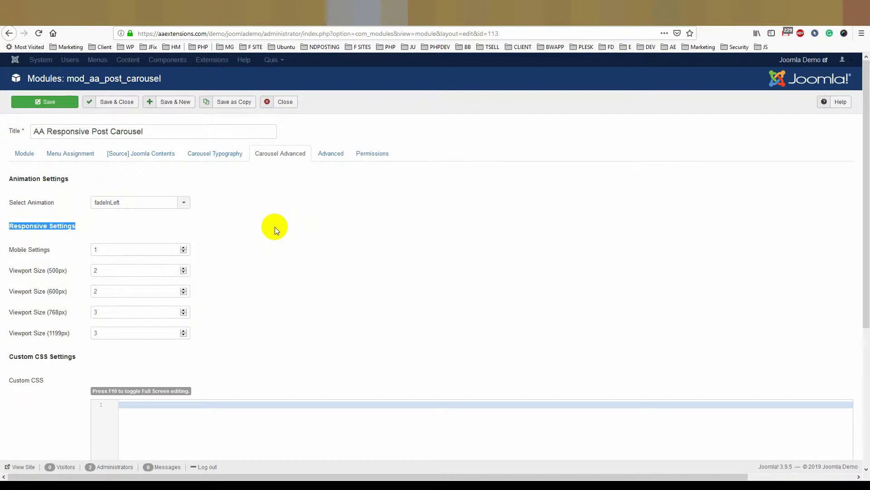
click(32, 155)
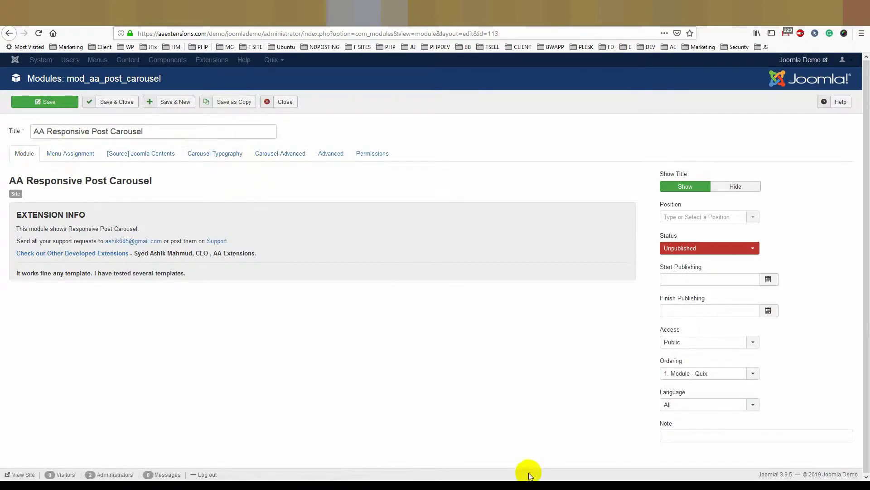
- View the AA Responsive Post Carousel on the site's demo page and check how its posts slide
click(510, 486)
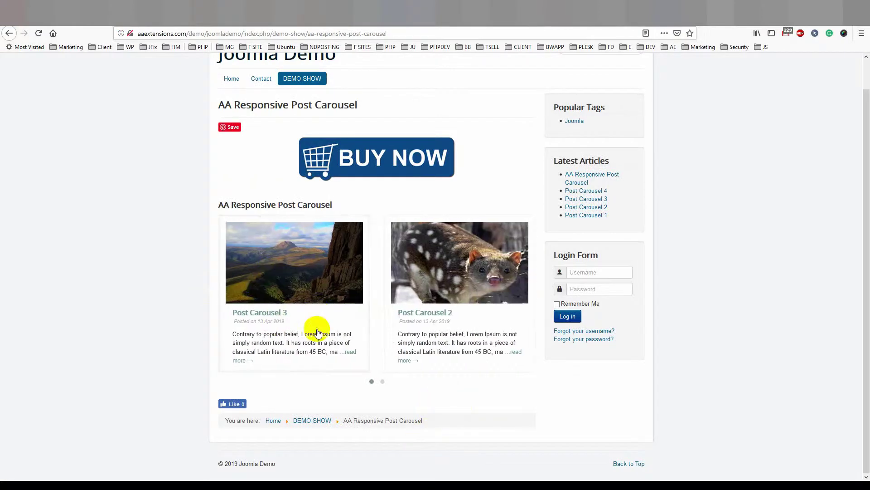
click(343, 303)
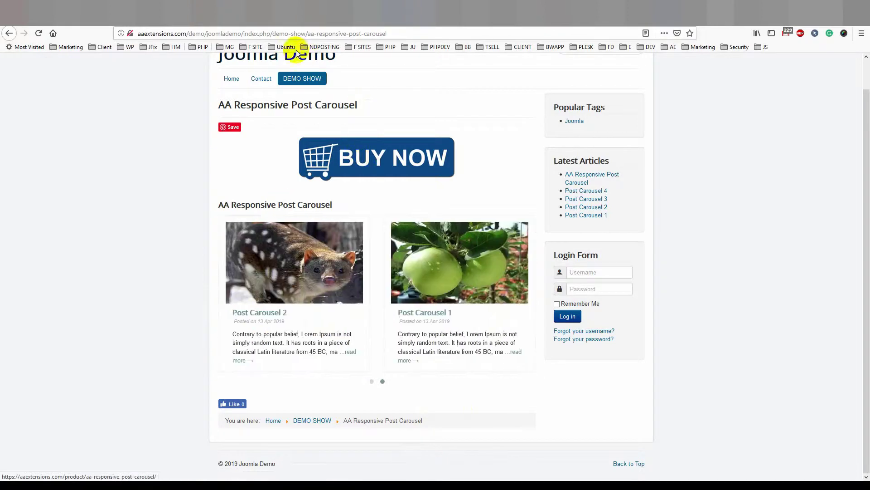
- Return to the carousel module in the Joomla administrator and check the categories offered for its Joomla contents source
click(340, 13)
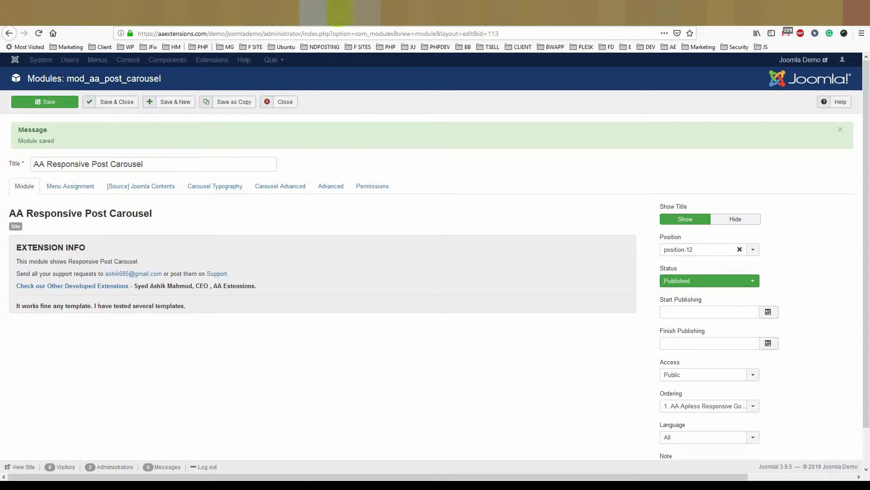
click(144, 187)
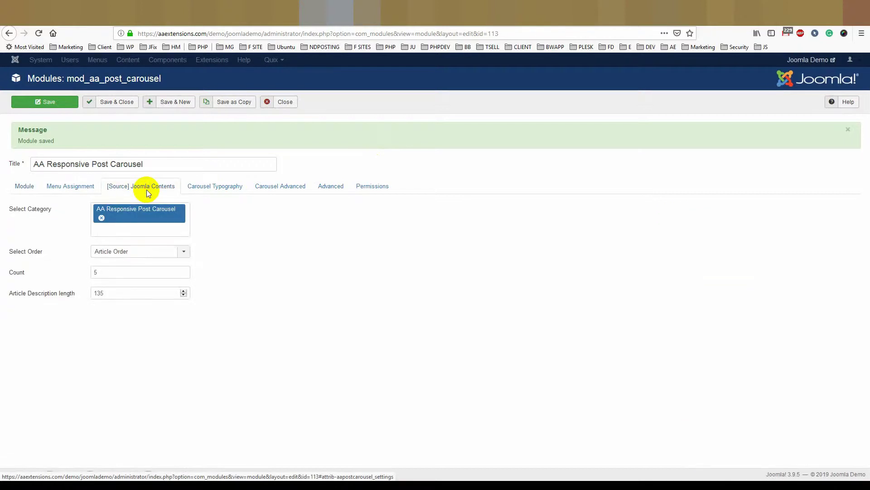
click(125, 232)
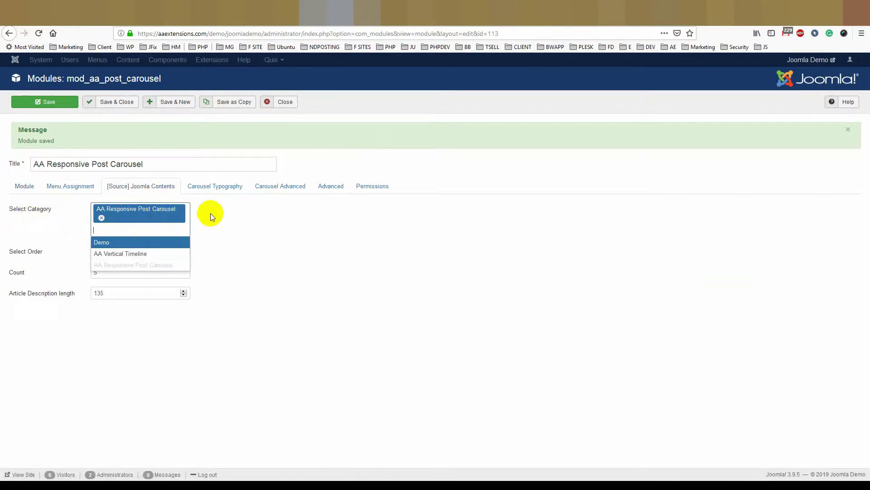
click(226, 222)
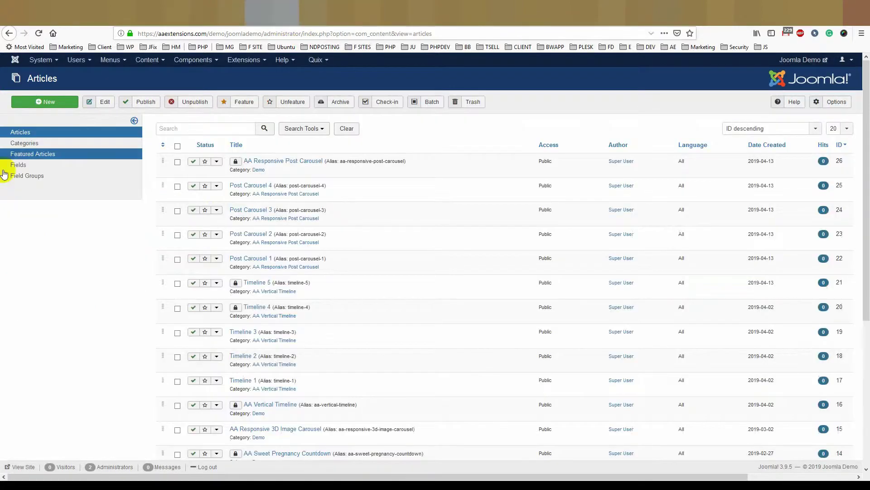
- Filter the Joomla articles list by the AA Responsive Post Carousel category to check which posts it contains
click(24, 144)
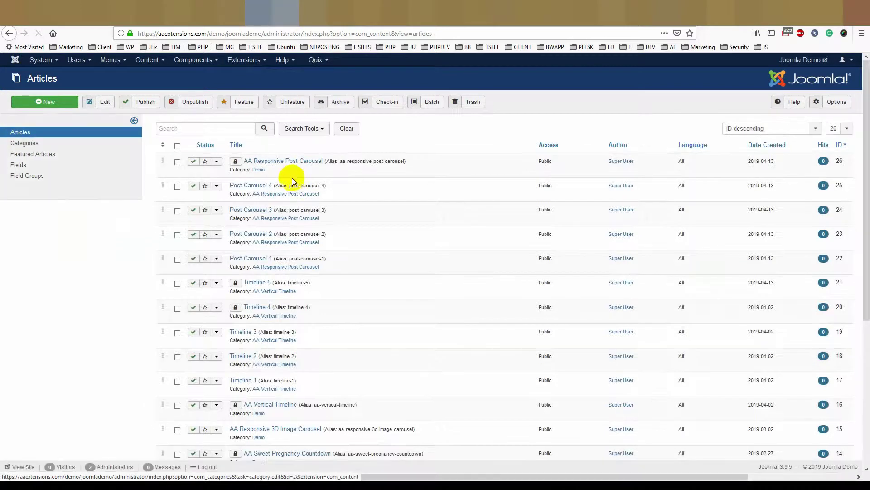
click(303, 130)
click(299, 156)
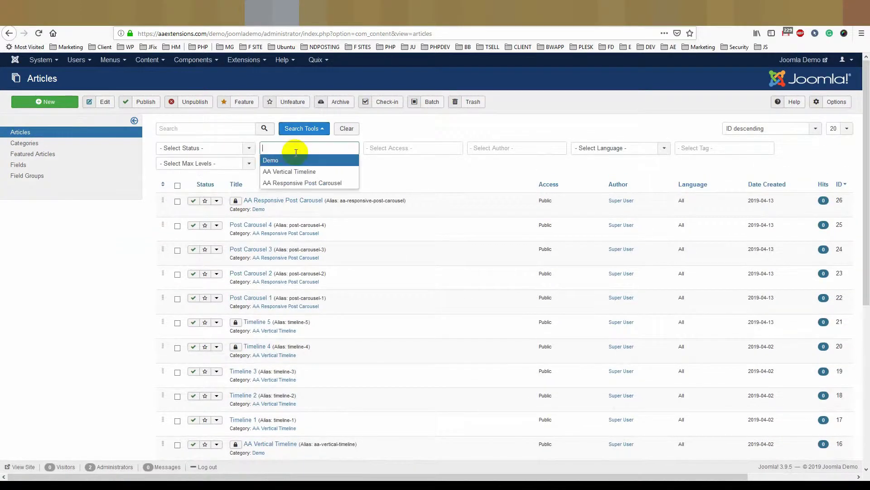
click(295, 183)
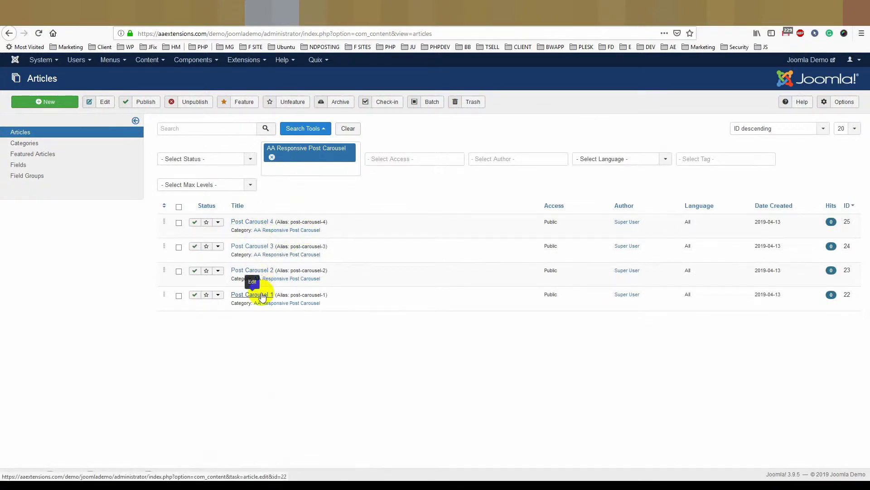
- View the carousel on the site's demo page and page back and forth through its posts
click(401, 13)
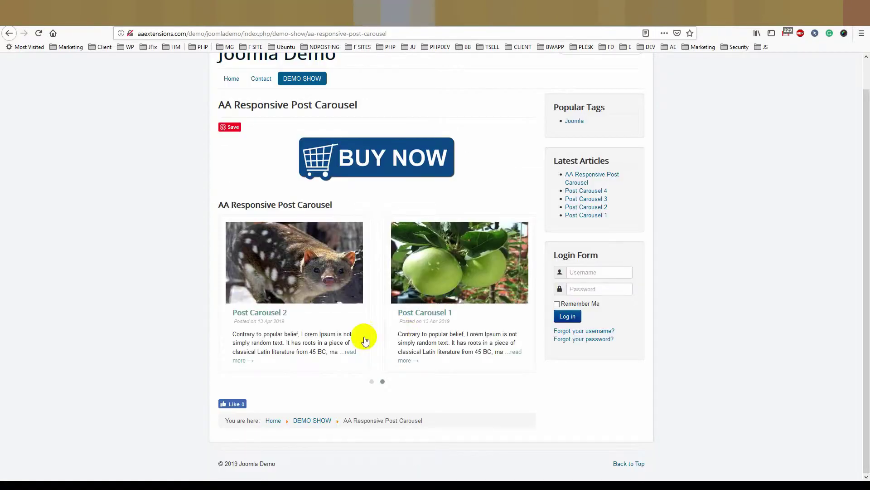
click(372, 382)
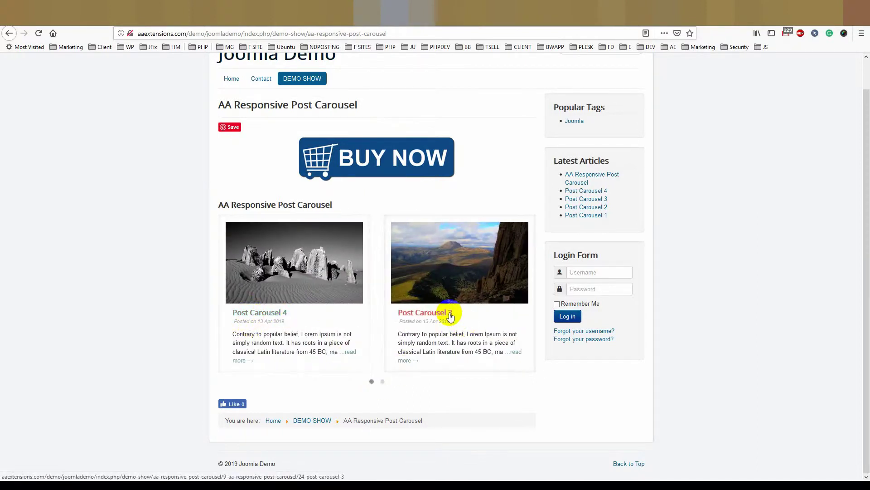
click(383, 382)
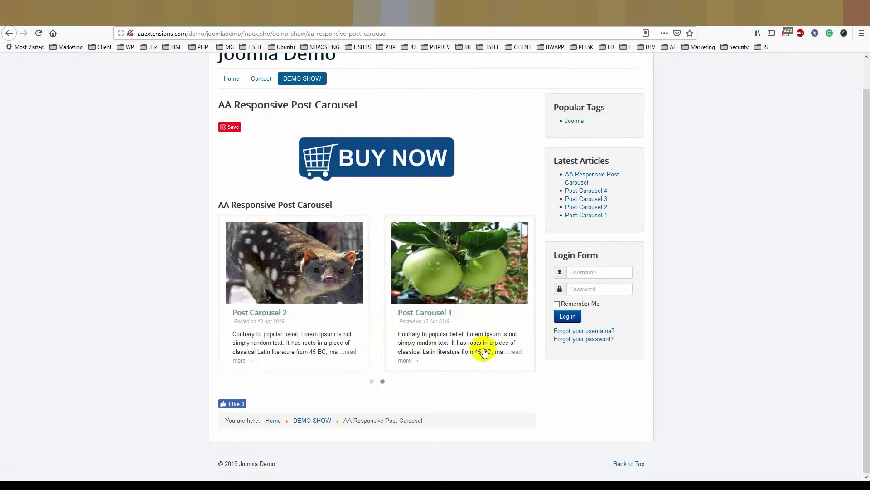
- Compare the module's Count setting under Joomla Contents with the posts shown on the demo page
click(333, 16)
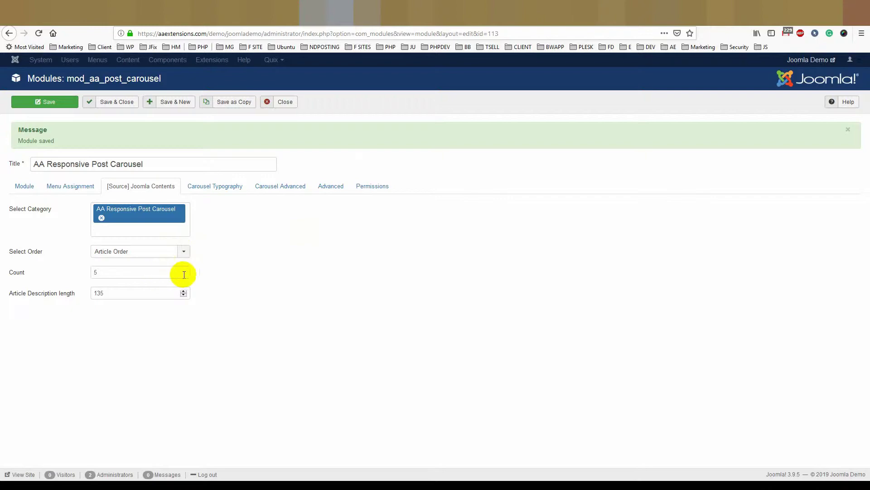
click(385, 16)
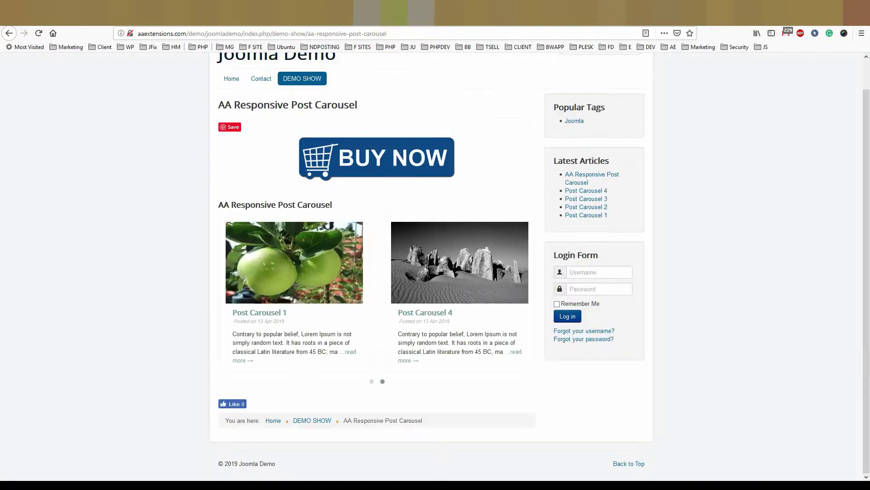
click(341, 15)
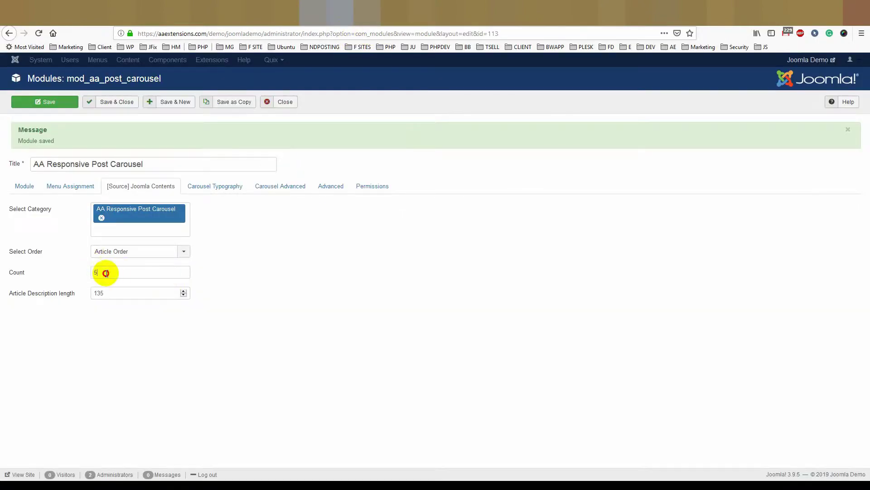
drag(106, 273, 87, 268)
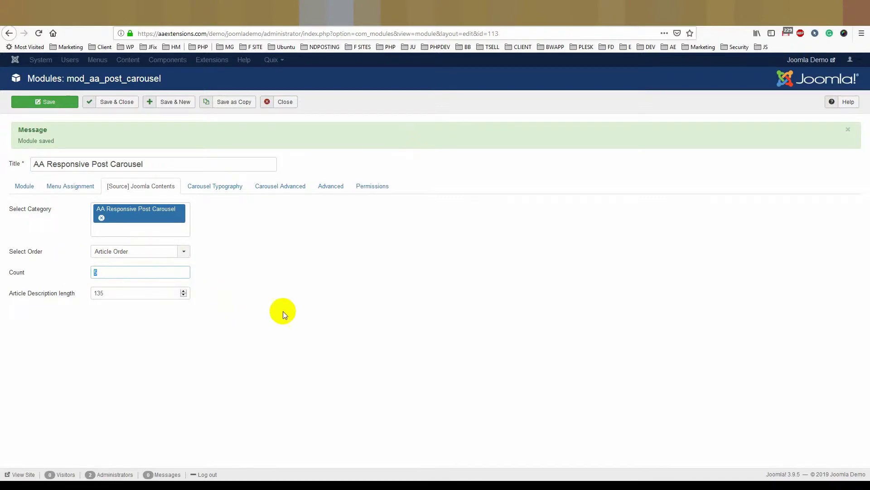
- Check the post descriptions on the demo page, set the module's Article Description length to 15, and save it
drag(129, 295, 93, 293)
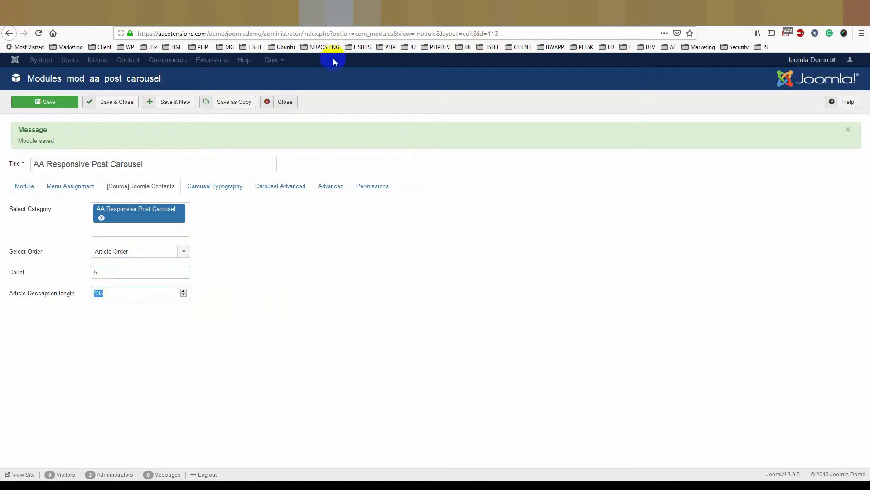
click(385, 16)
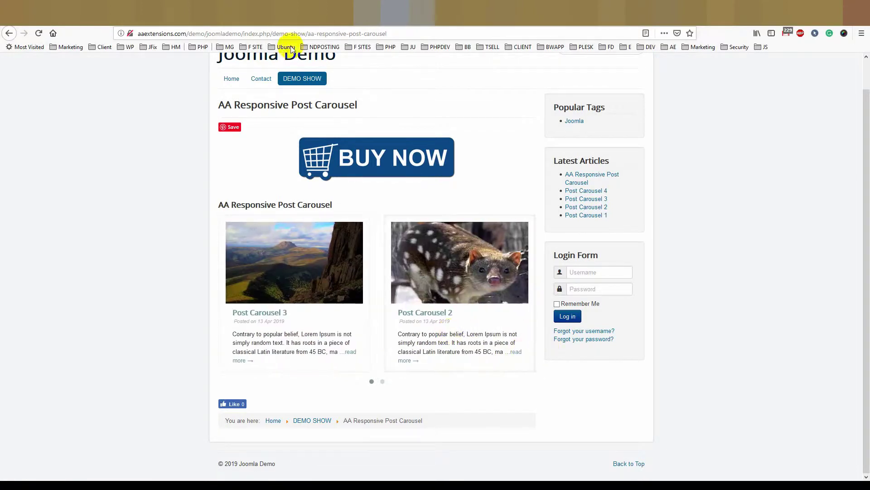
click(326, 12)
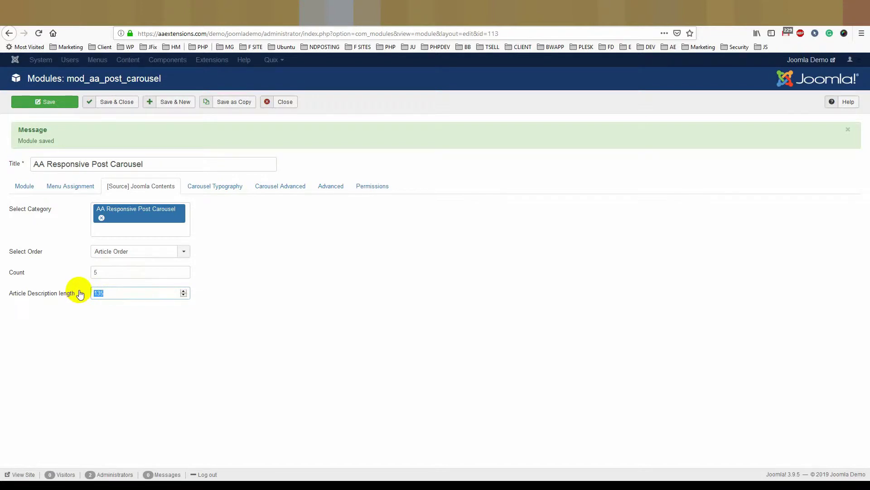
click(62, 101)
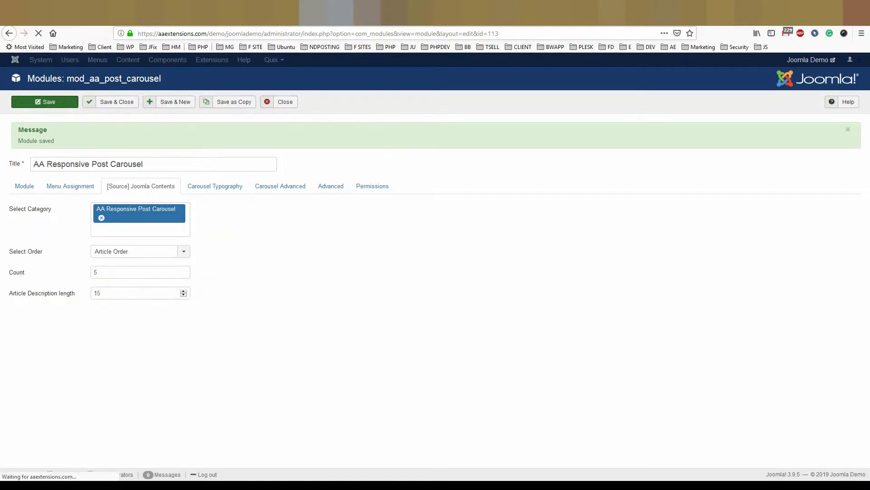
- Check the shortened post descriptions on the demo page against the module's description length and Count settings
click(407, 12)
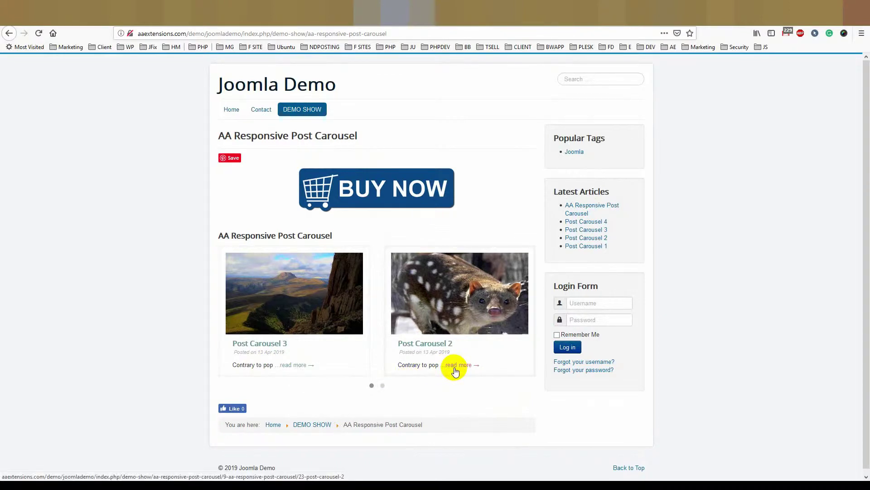
click(340, 15)
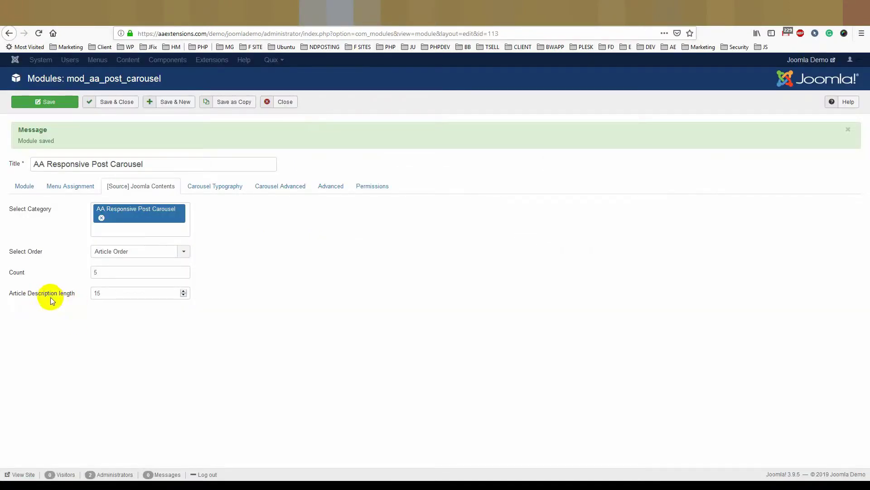
click(395, 16)
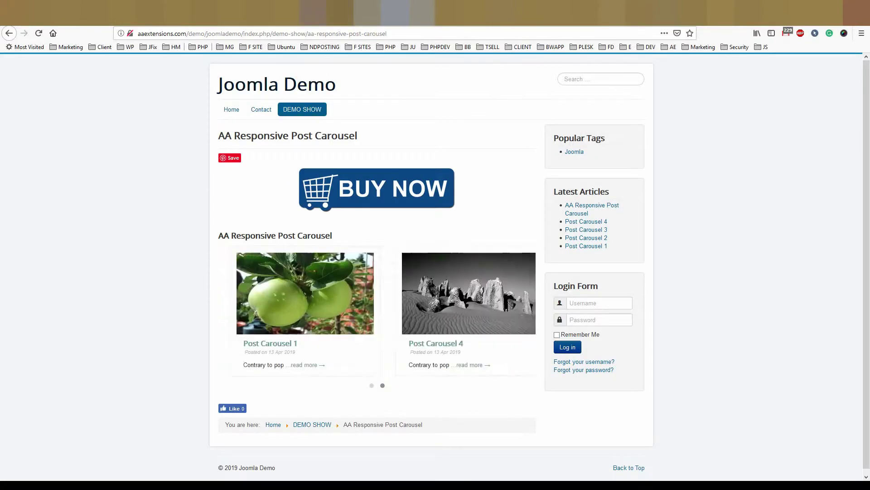
click(333, 16)
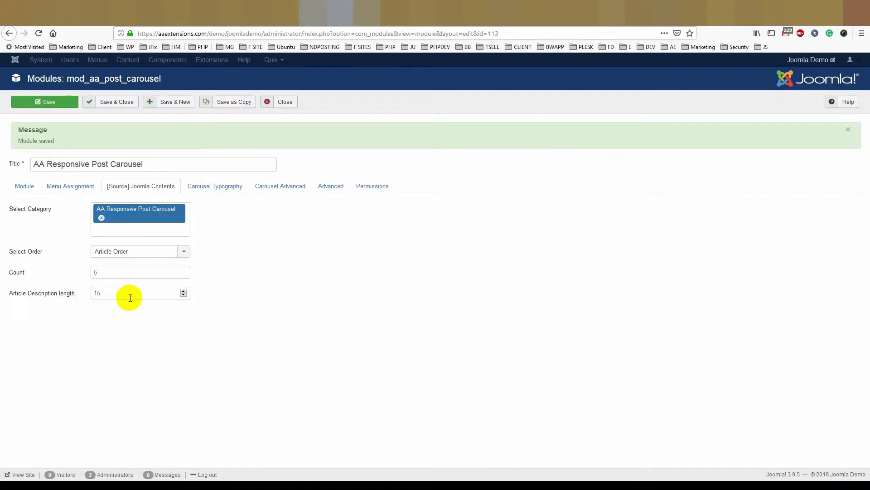
click(108, 272)
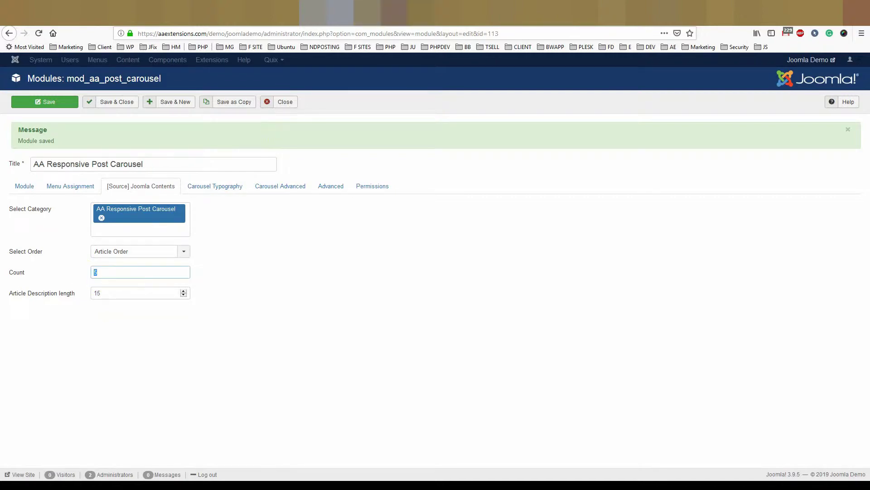
click(394, 16)
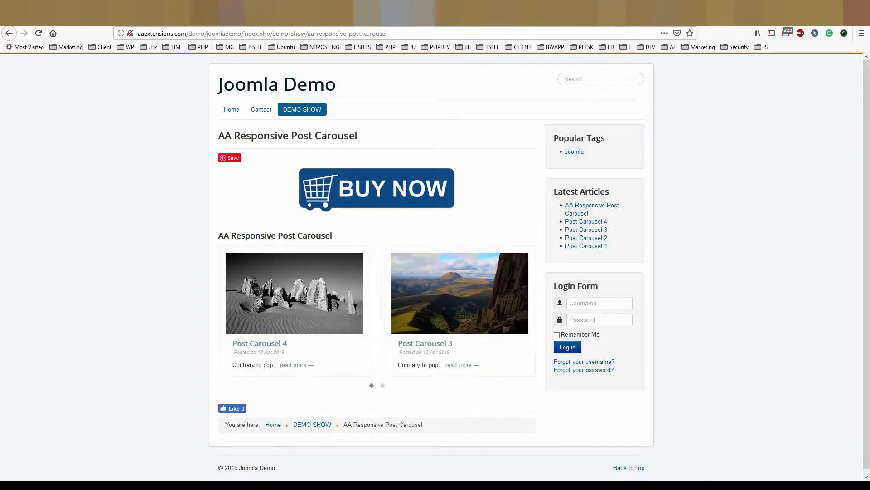
click(338, 16)
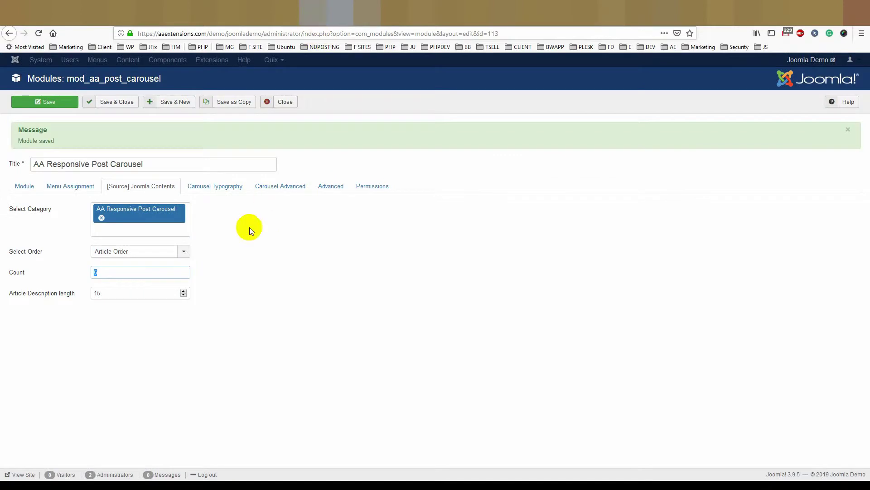
- Set the carousel typography's Global Color to the green #52e010 and save the module
click(203, 187)
click(394, 13)
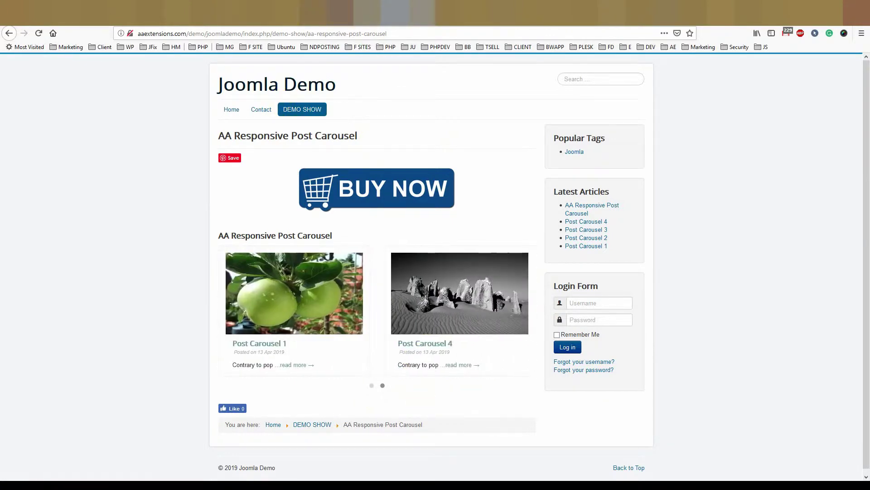
click(334, 23)
click(121, 235)
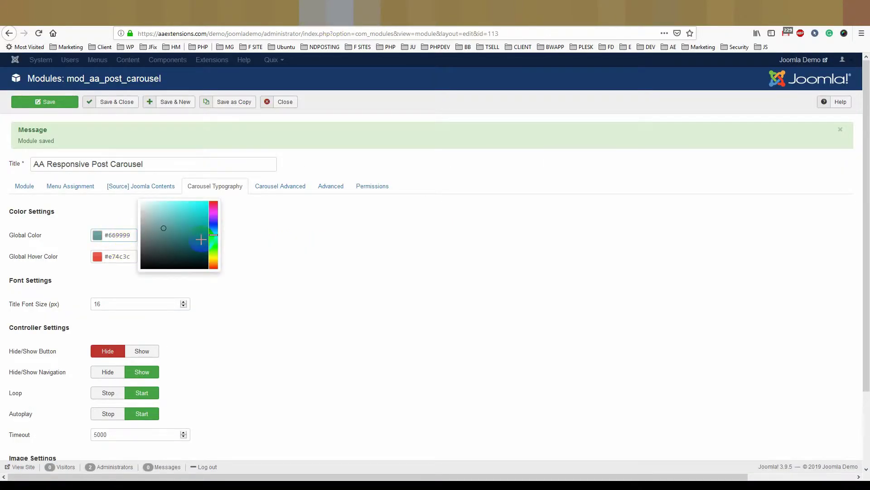
drag(213, 241, 213, 248)
click(201, 211)
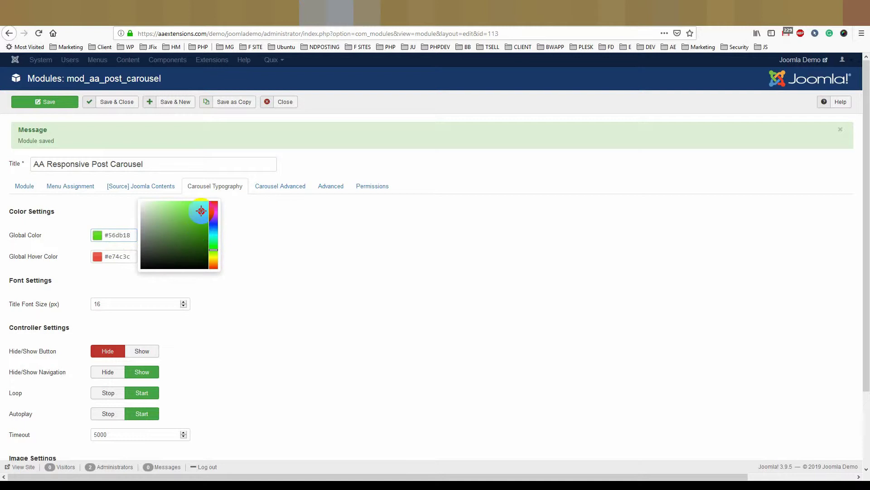
click(55, 105)
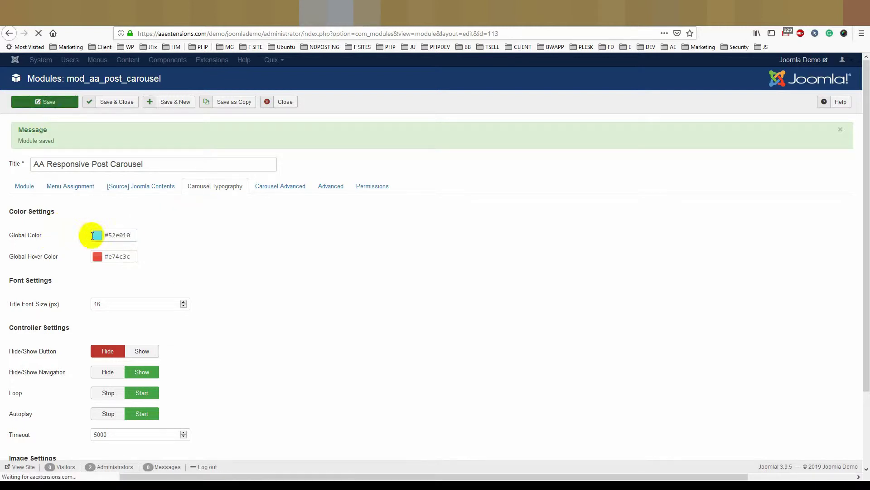
- Reload the demo page and check the global color on the carousel's titles and read-more links across its slides
click(399, 13)
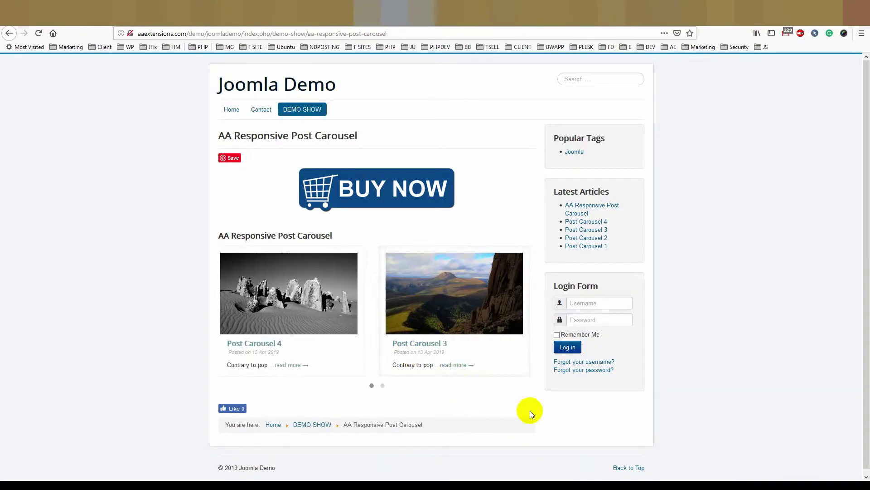
click(38, 33)
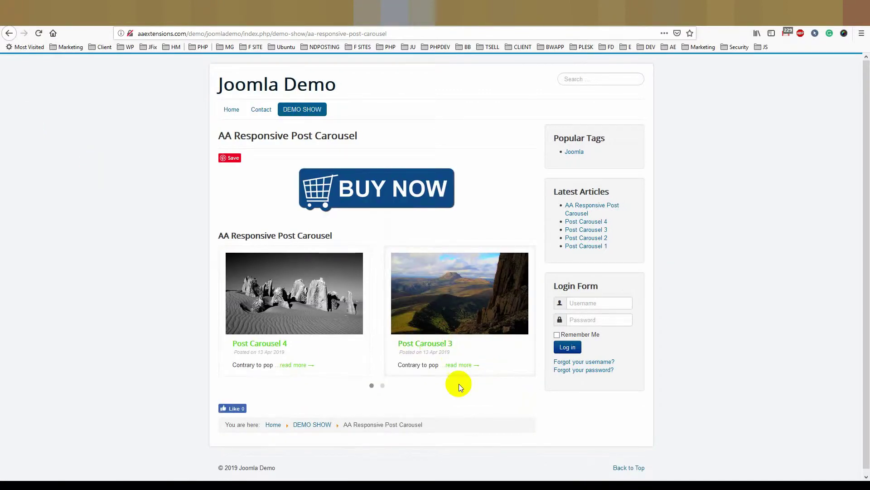
click(382, 386)
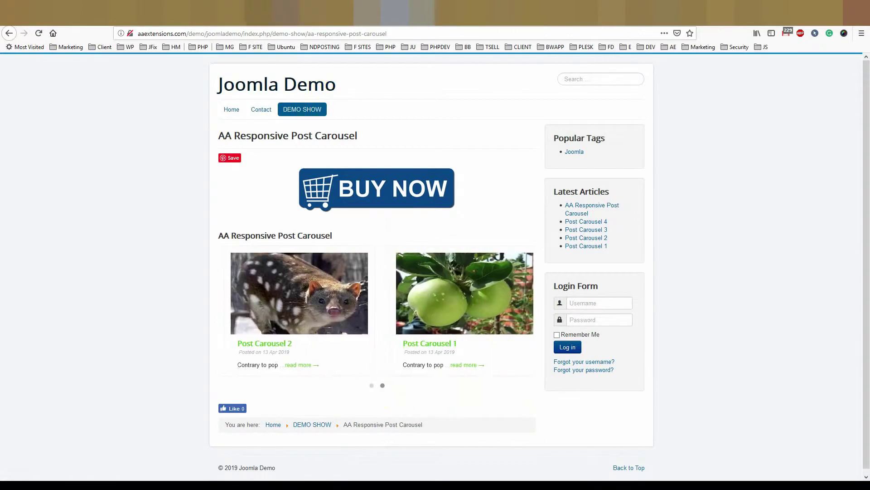
- Set the carousel typography's Global Hover Color to the blue #0062e3 and save the module
click(340, 18)
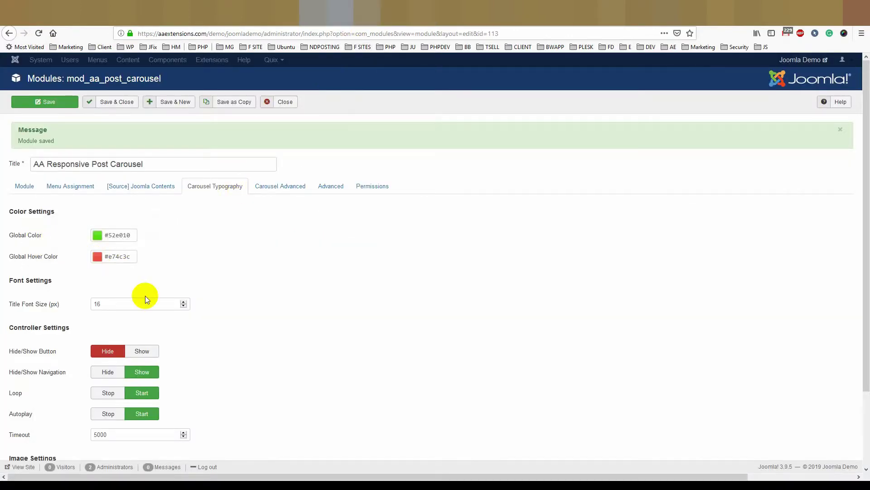
click(118, 256)
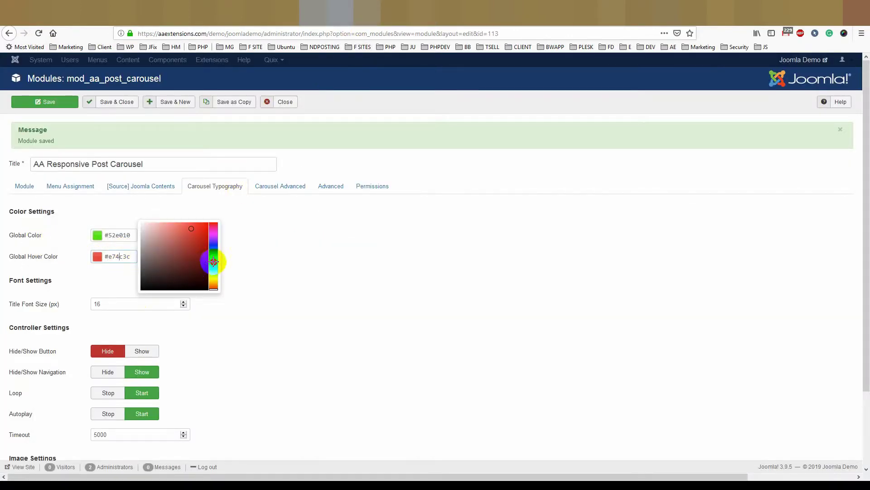
click(215, 249)
click(208, 229)
click(268, 232)
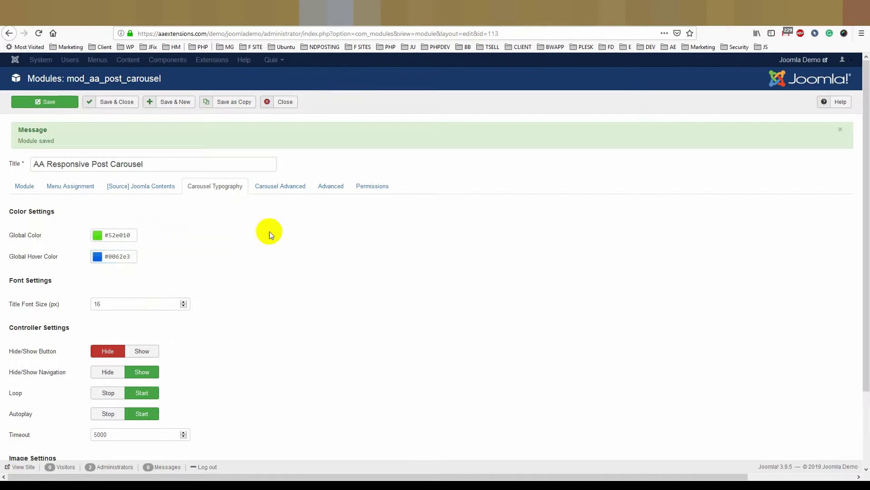
click(44, 102)
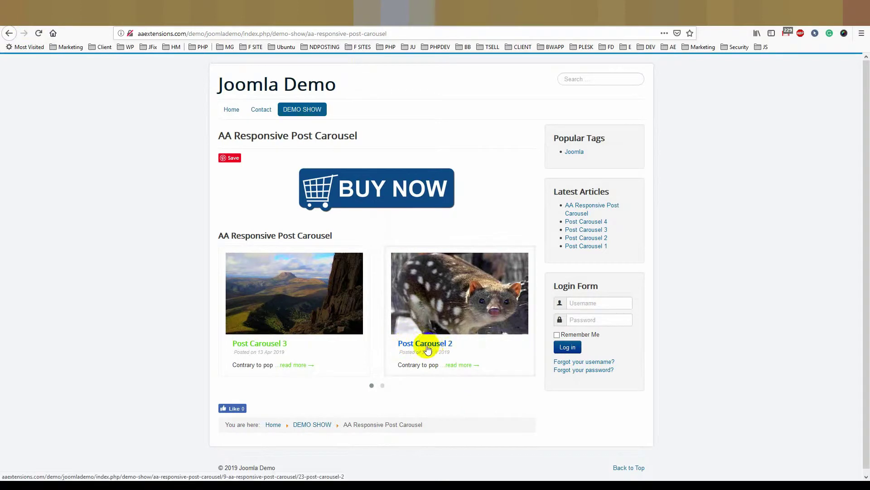
- Compare the Global Hover Color setting with the hover color of the carousel links on the demo page
click(312, 16)
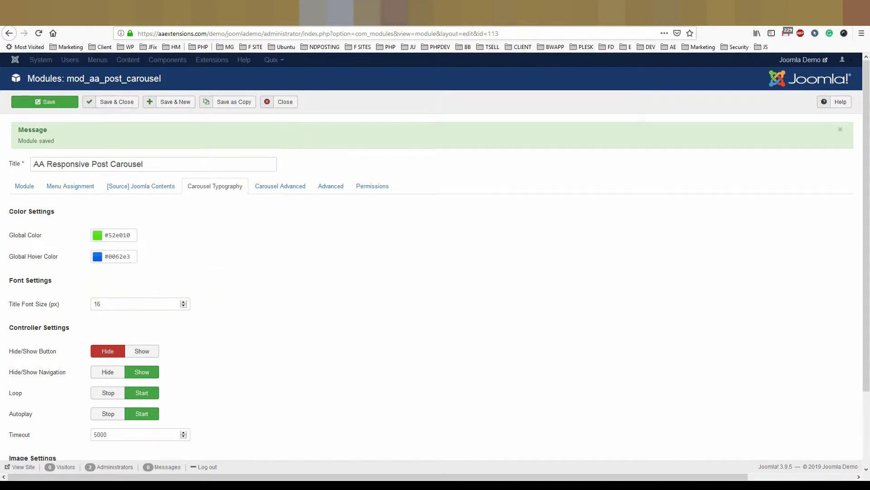
click(399, 13)
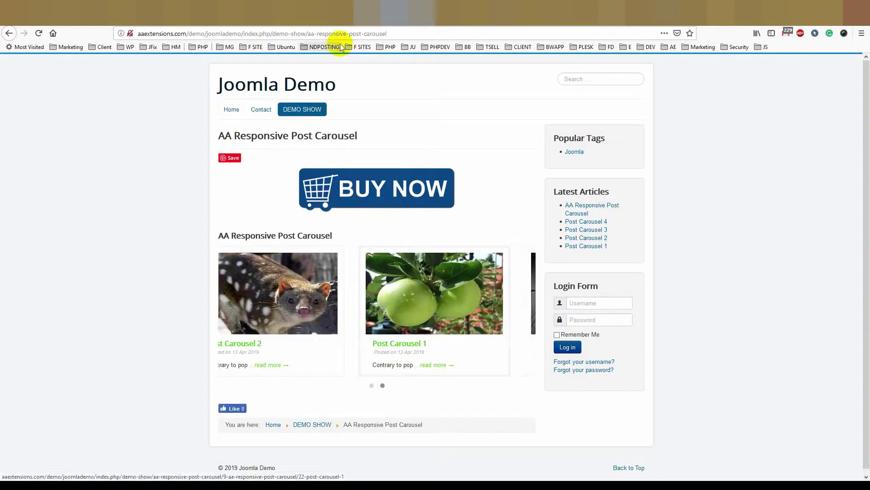
- Set the carousel's Title Font Size to 20 px, save the module, and check the post titles on the reloaded demo page
click(326, 13)
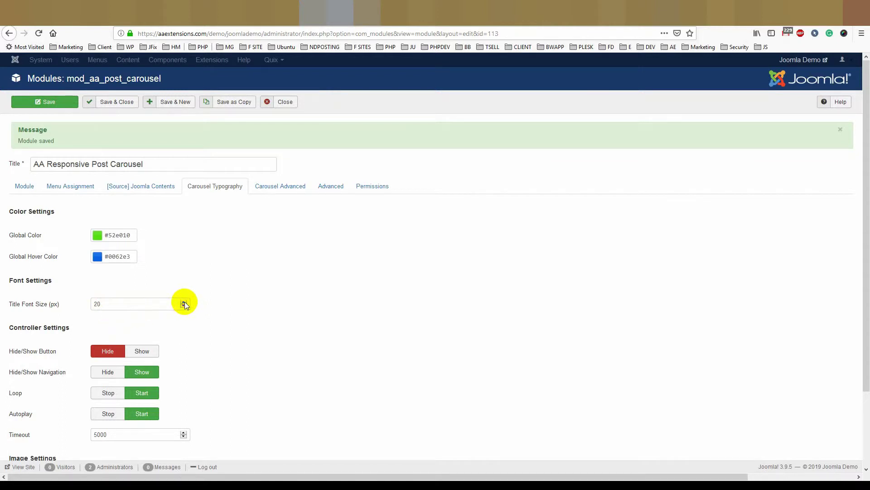
click(51, 104)
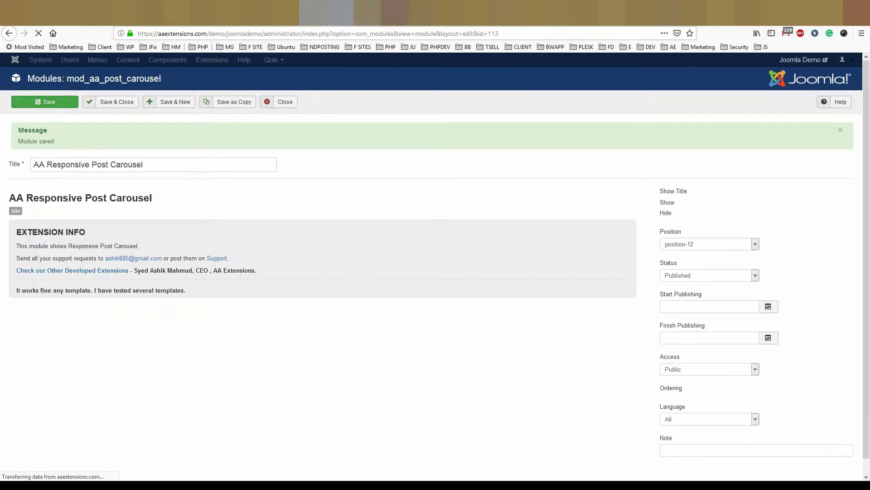
click(394, 12)
click(39, 33)
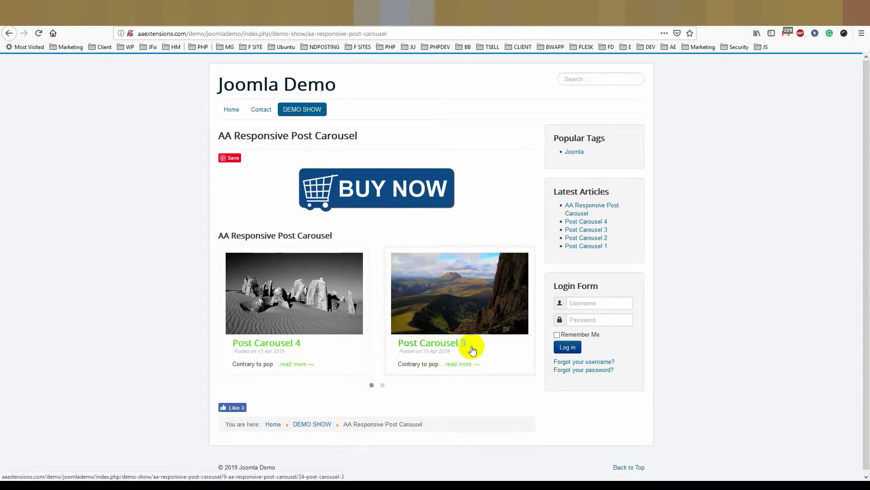
- Set the carousel's Title Font Size to 16 px and save the module
click(327, 13)
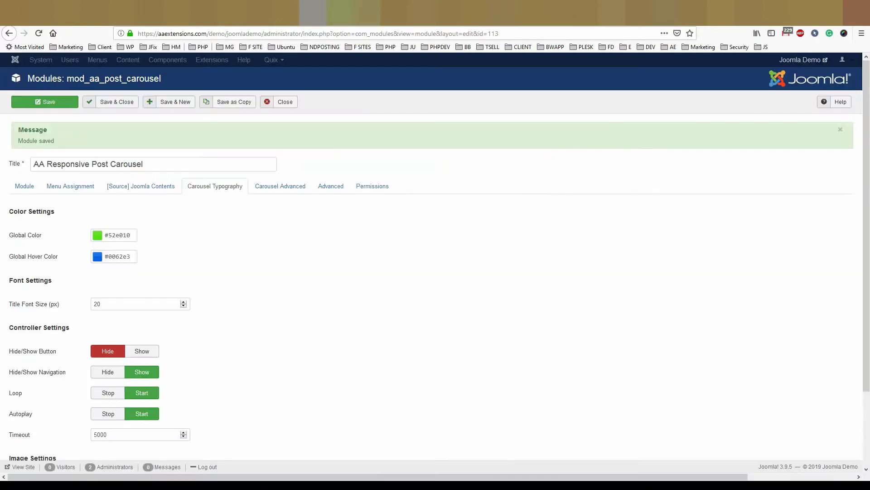
click(186, 305)
click(51, 103)
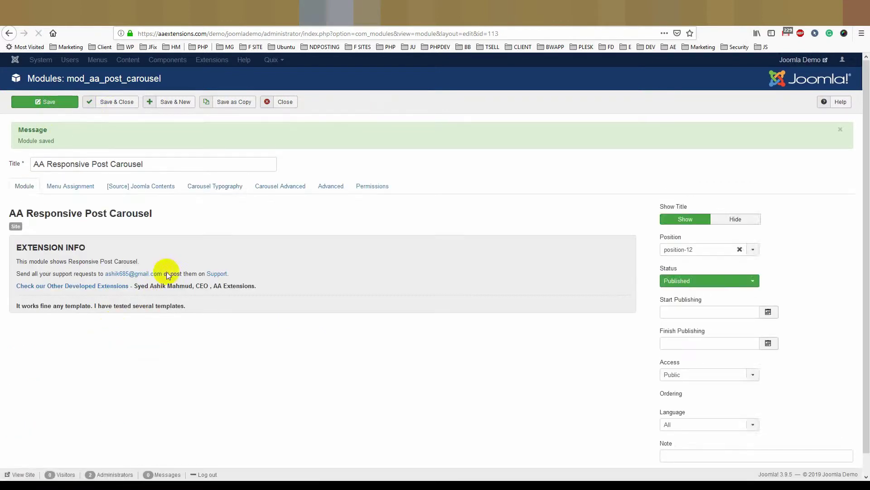
- Set Hide/Show Button to Show in the carousel typography, save the module, and check the reloaded demo page
scroll(235, 298, down, 1)
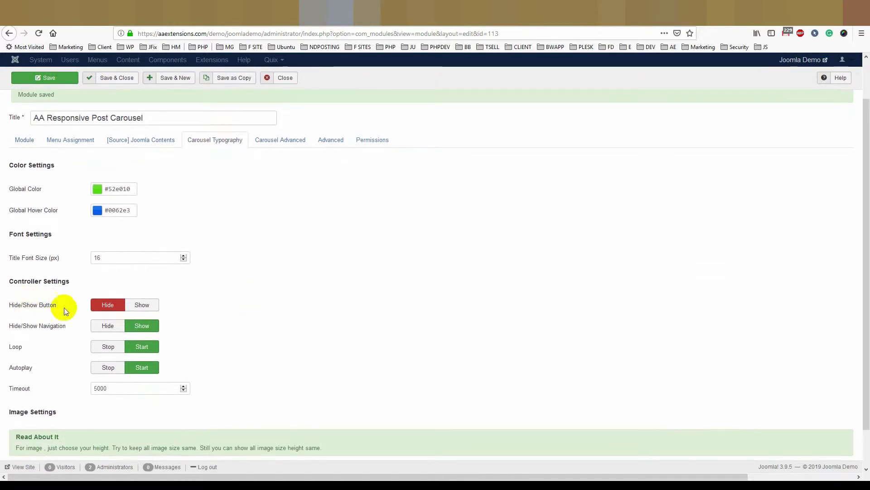
click(141, 304)
click(55, 77)
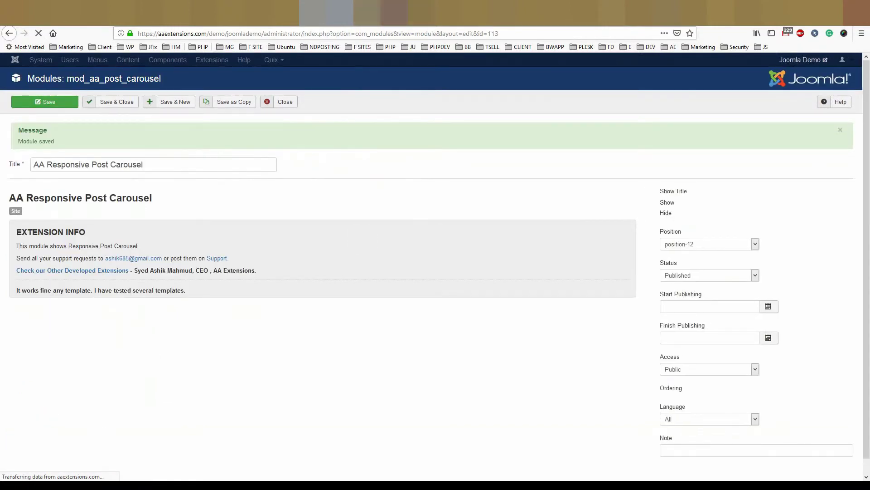
click(395, 13)
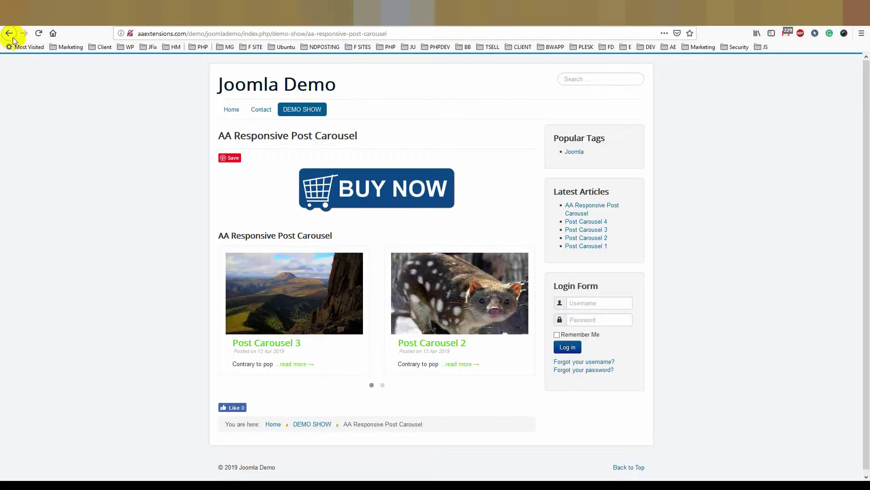
click(38, 34)
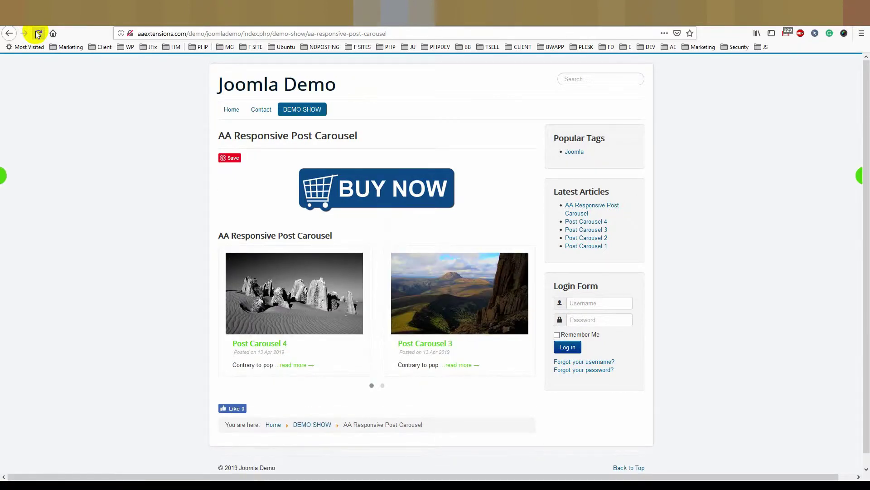
- Set Hide/Show Navigation to Hide, save the module, and check the area below the carousel on the reloaded demo page
click(316, 17)
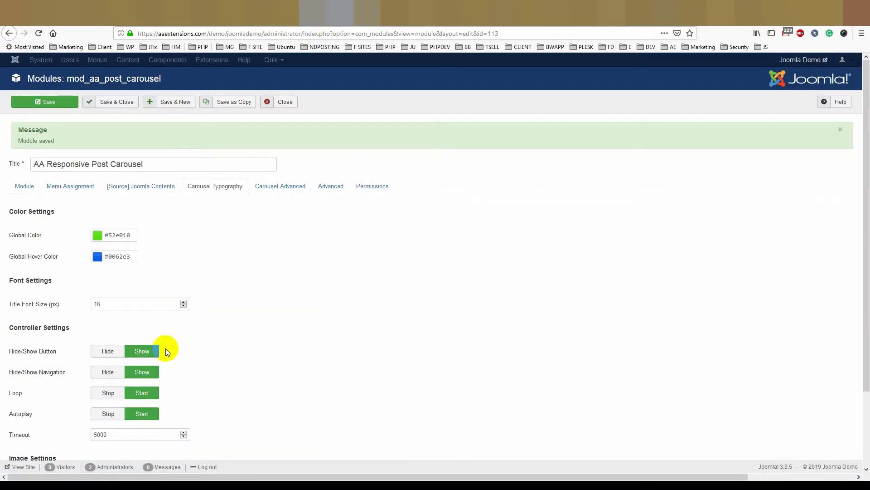
click(108, 375)
click(64, 110)
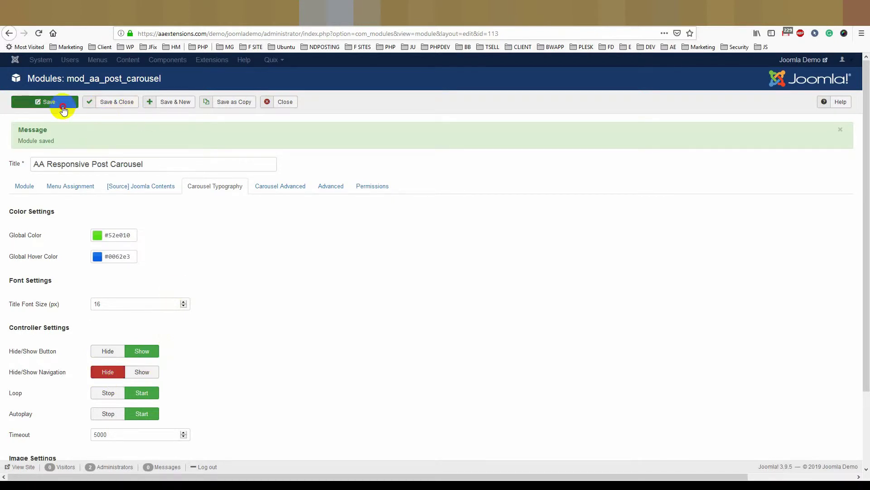
click(401, 18)
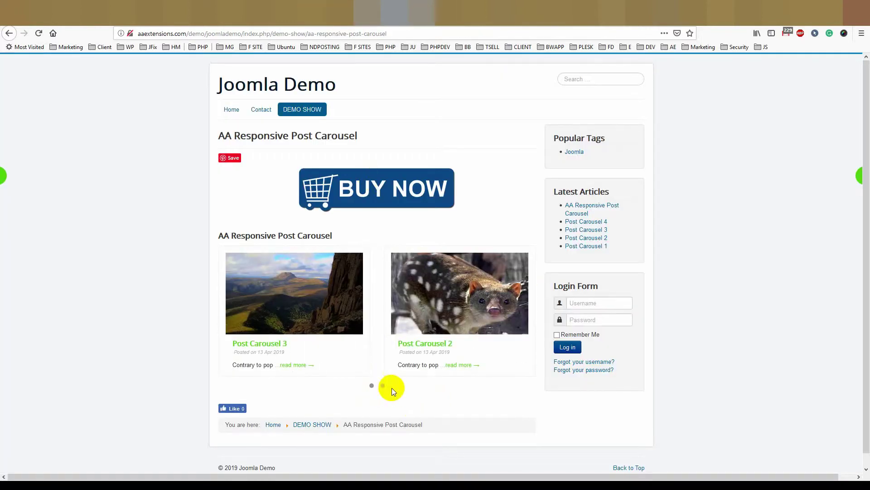
click(39, 33)
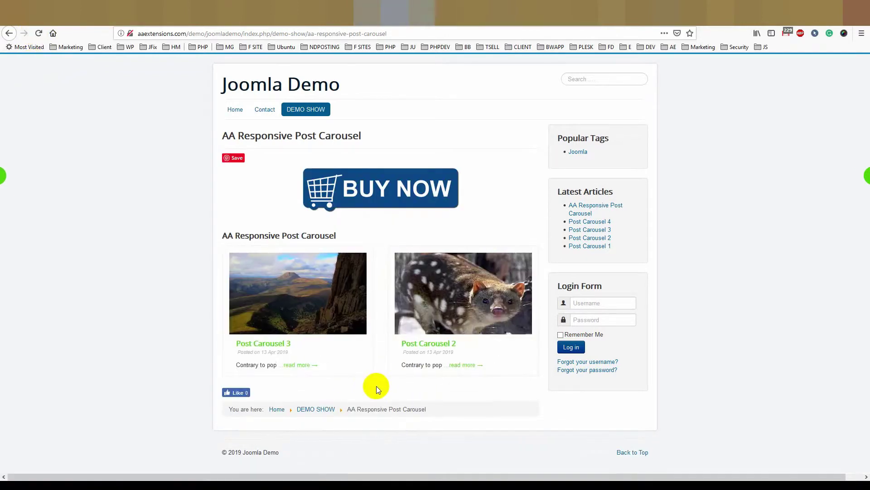
- Set Hide/Show Navigation to Show in the carousel's Controller Settings
click(340, 13)
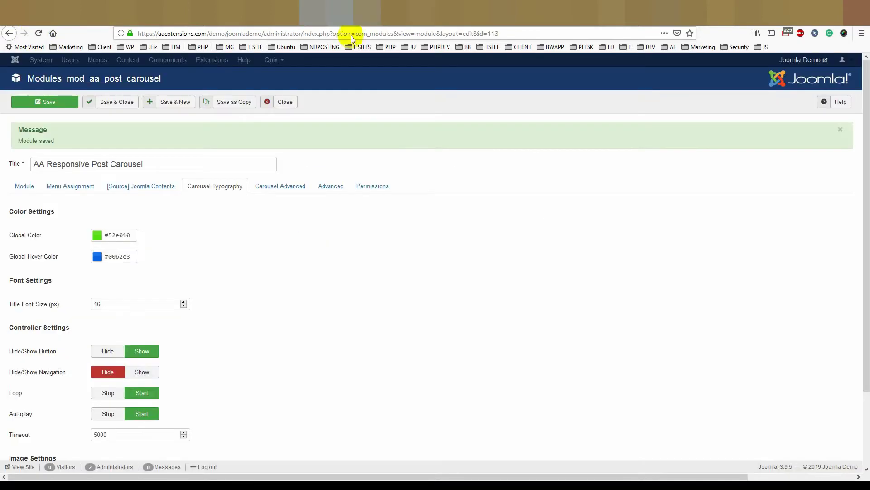
click(138, 372)
- Review the Loop, Autoplay, Timeout and Image height settings against the carousel's sliding and images on the demo page
scroll(219, 366, down, 1)
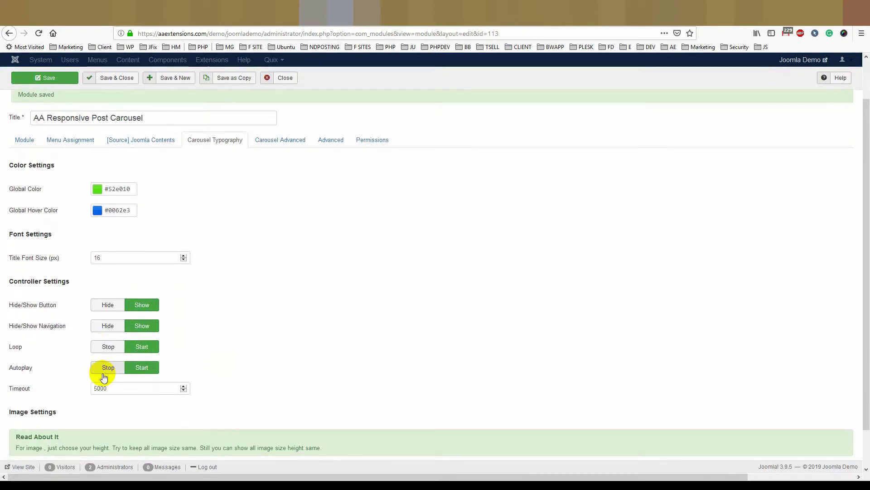
scroll(102, 375, down, 1)
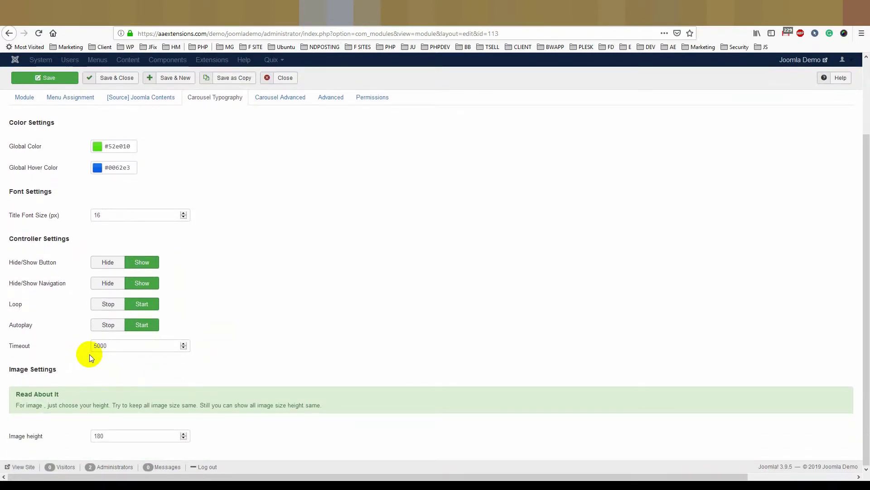
click(383, 13)
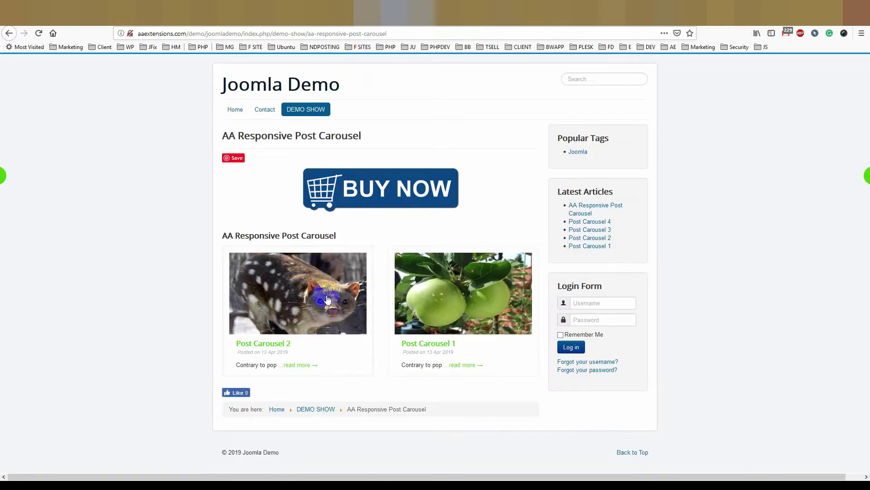
click(320, 16)
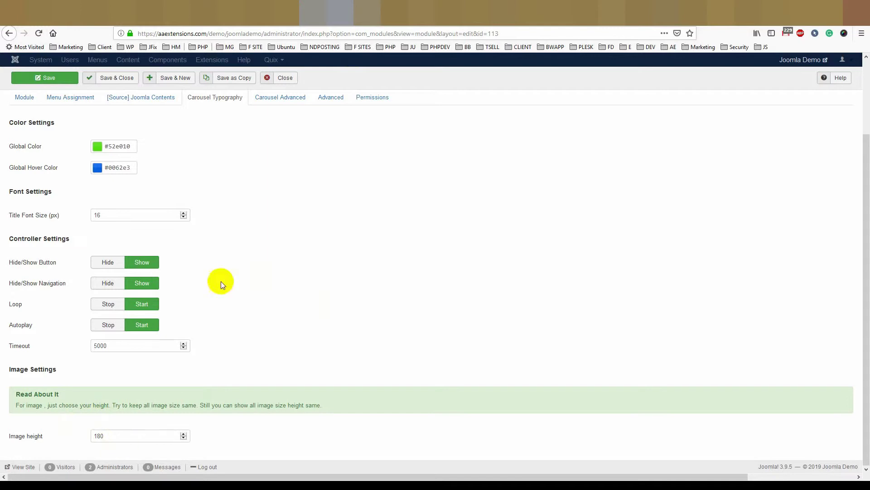
click(399, 14)
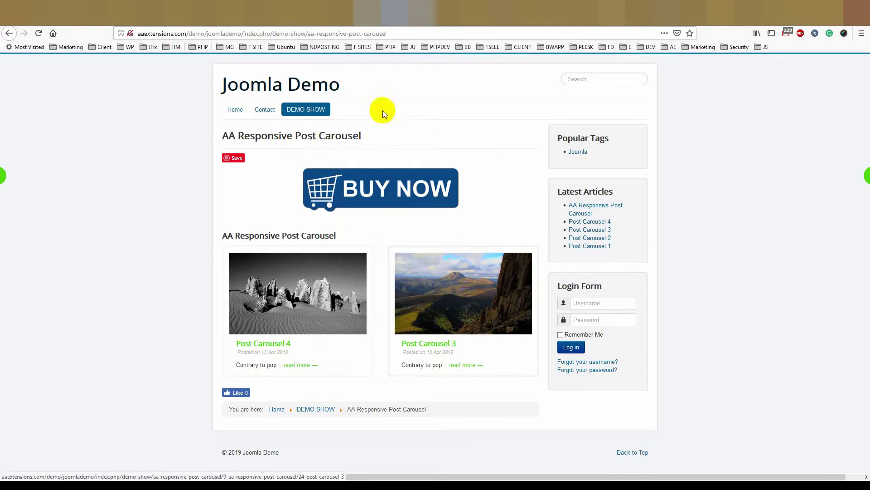
key(ctrl+shift+Tab)
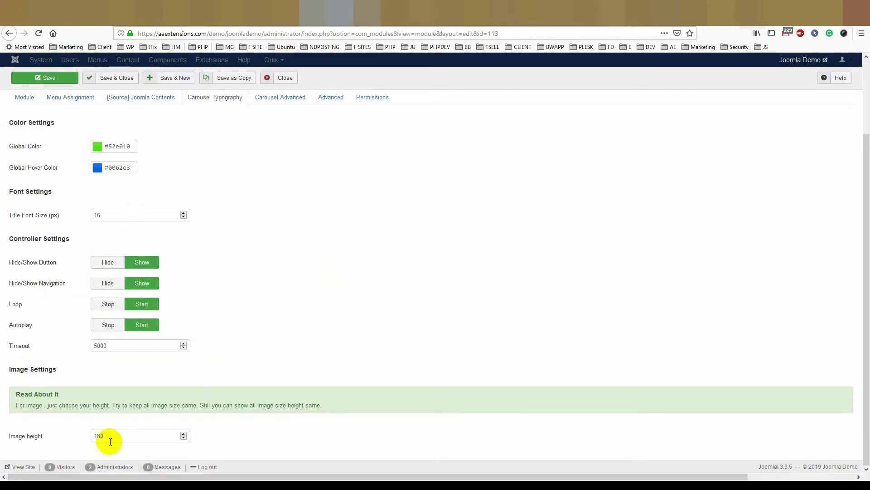
drag(109, 436, 75, 435)
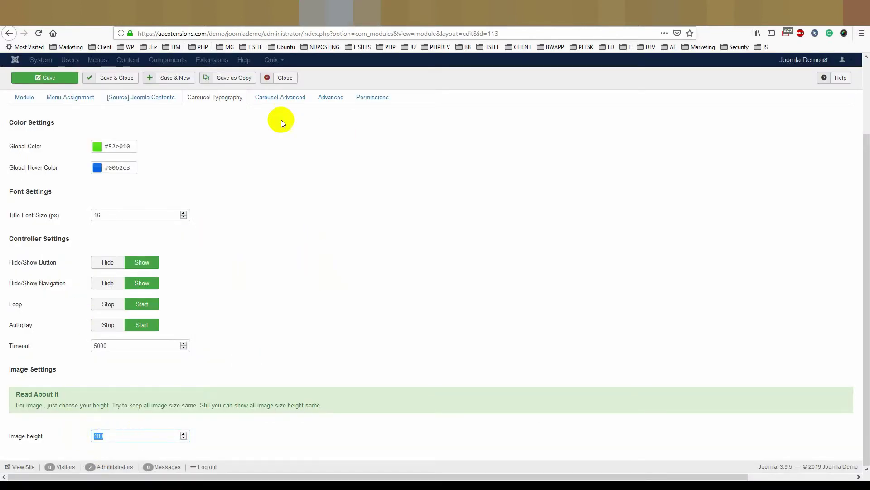
- Open the Carousel Advanced settings and reload the demo page to check the fadeInLeft animation
click(277, 98)
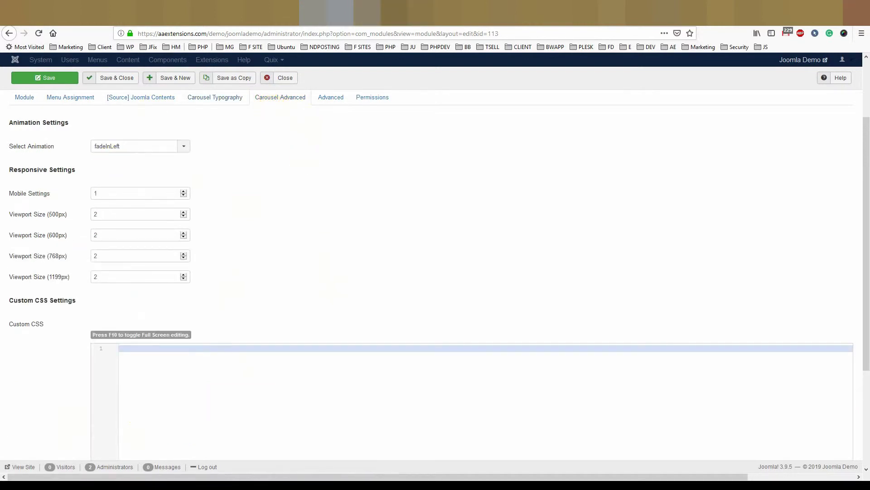
click(393, 14)
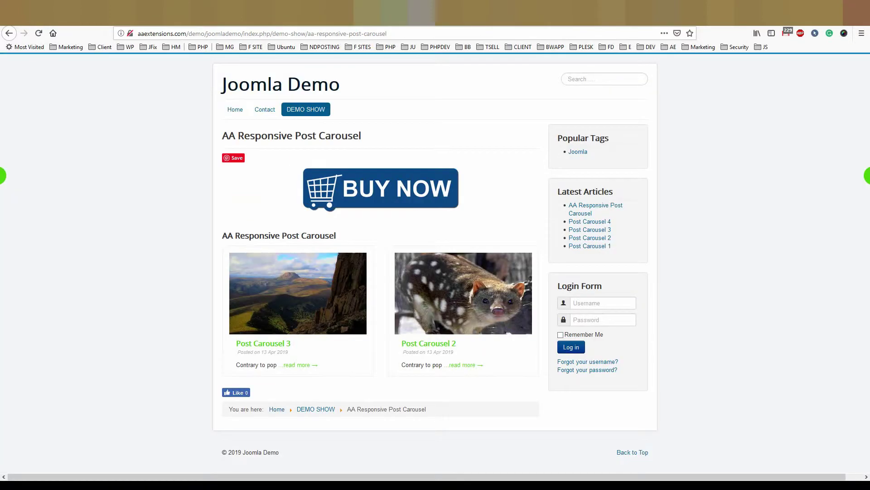
click(40, 34)
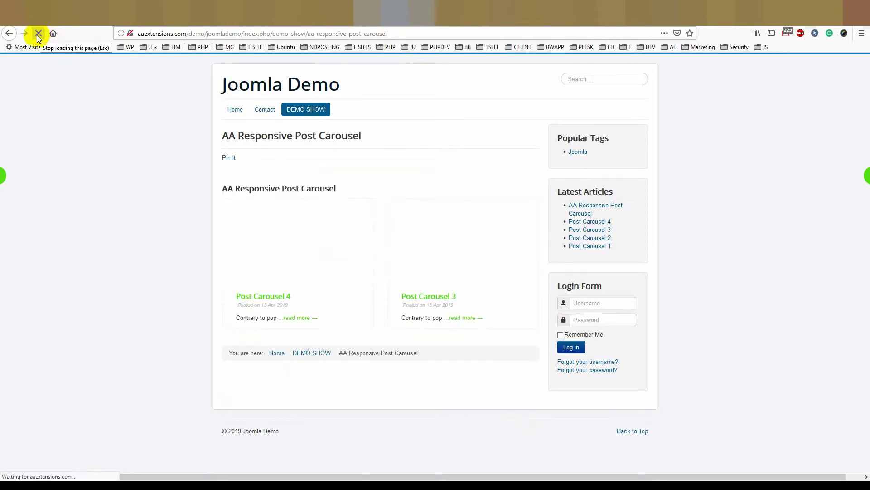
click(326, 14)
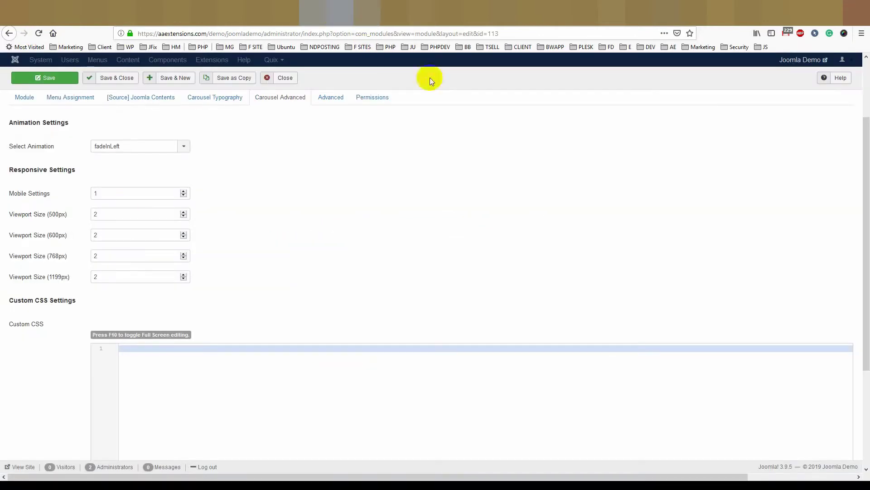
- Set the carousel animation to bounceIn, save the module, and check the effect on the reloaded demo page
click(141, 146)
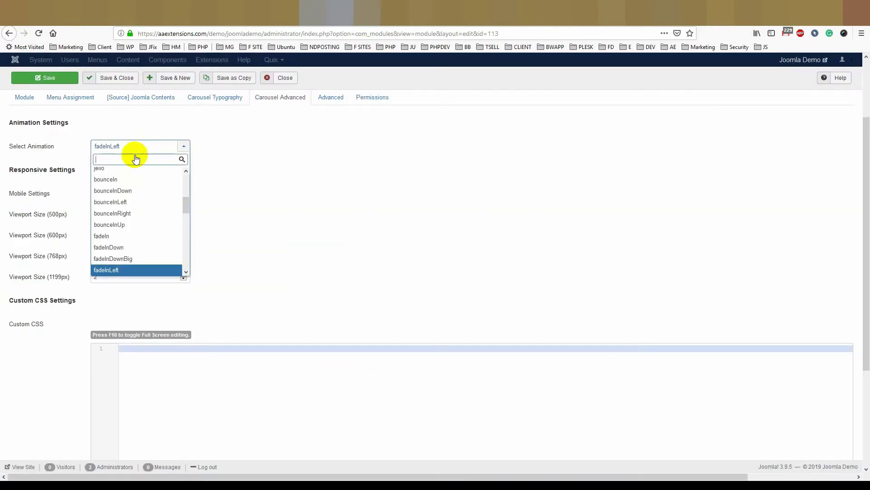
click(119, 184)
click(36, 76)
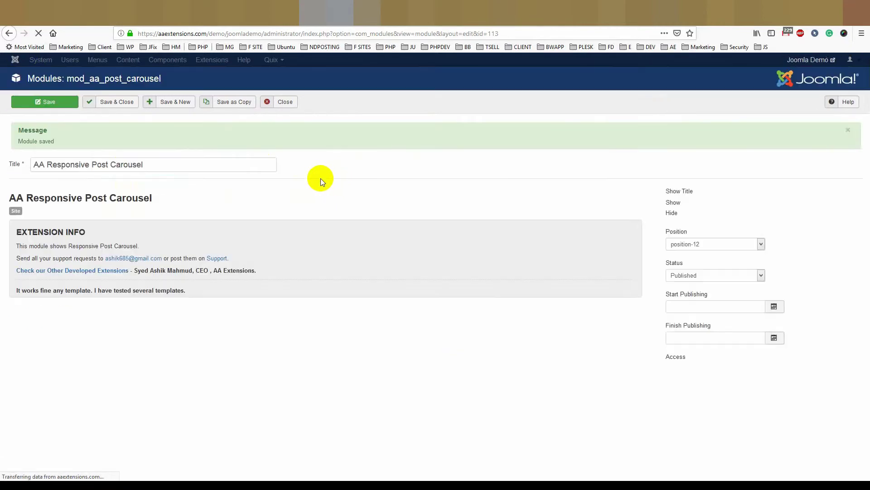
click(394, 13)
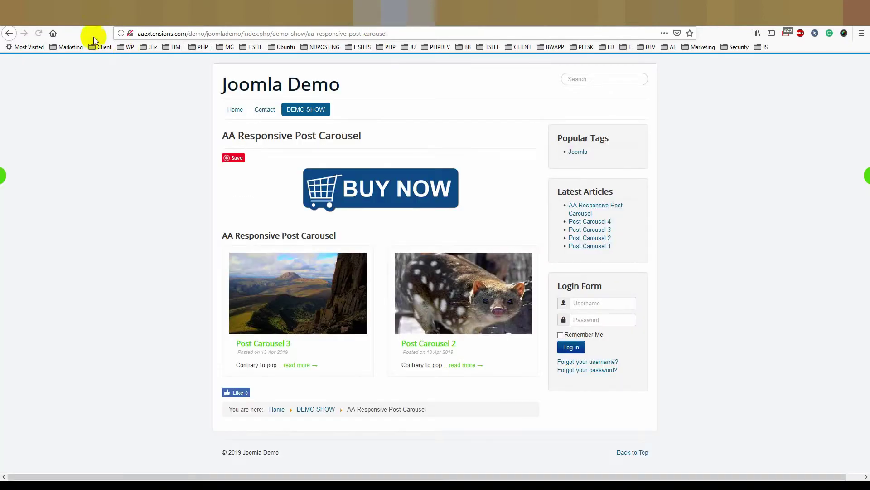
click(39, 33)
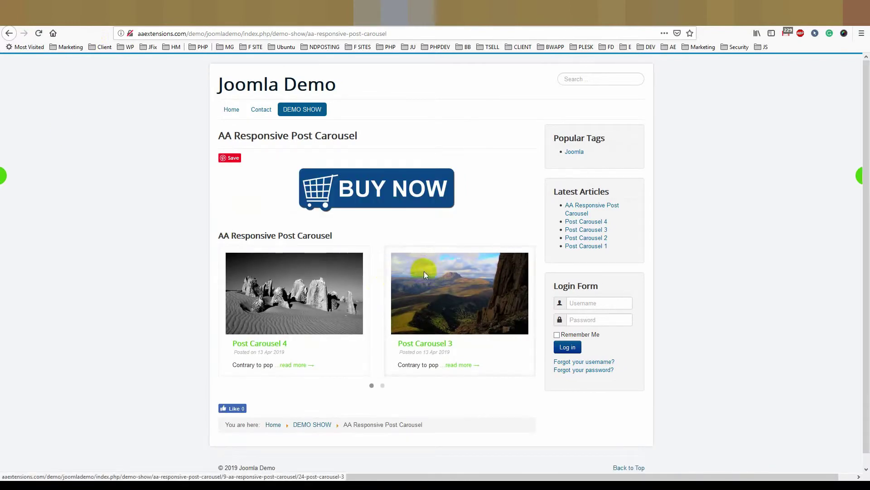
key(ctrl+Page_Up)
scroll(306, 263, down, 2)
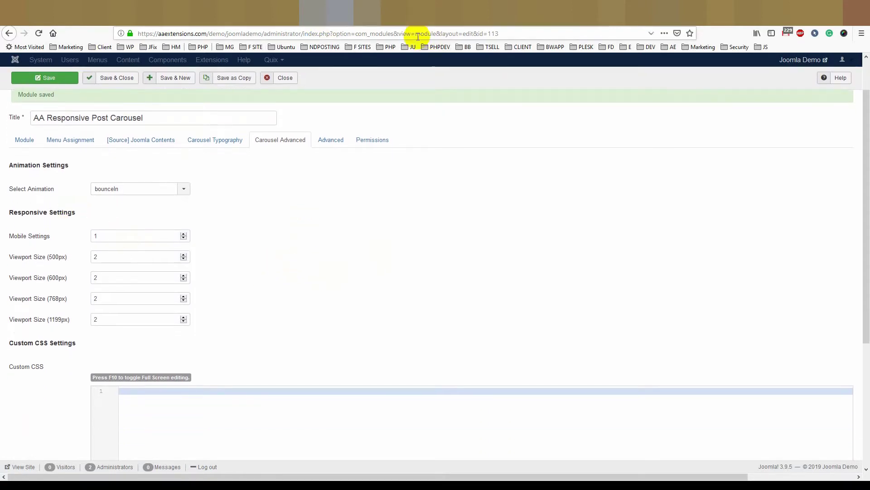
key(ctrl+Page_Down)
click(400, 37)
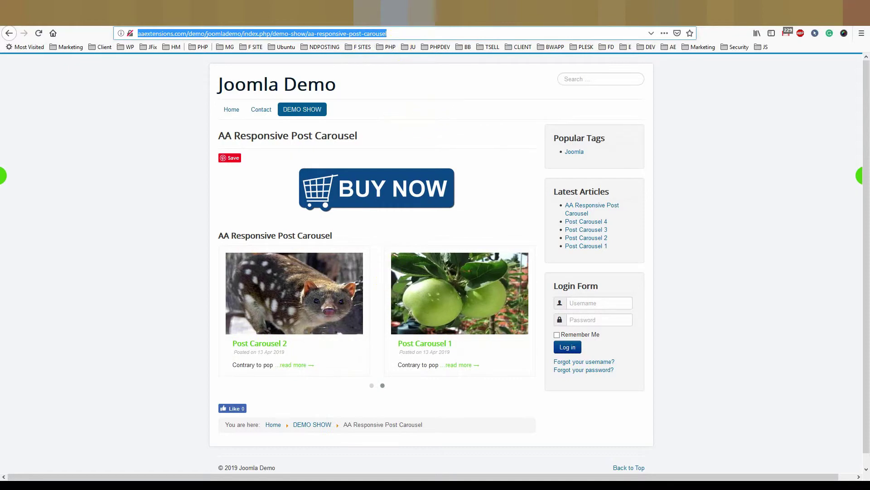
key(alt+Tab)
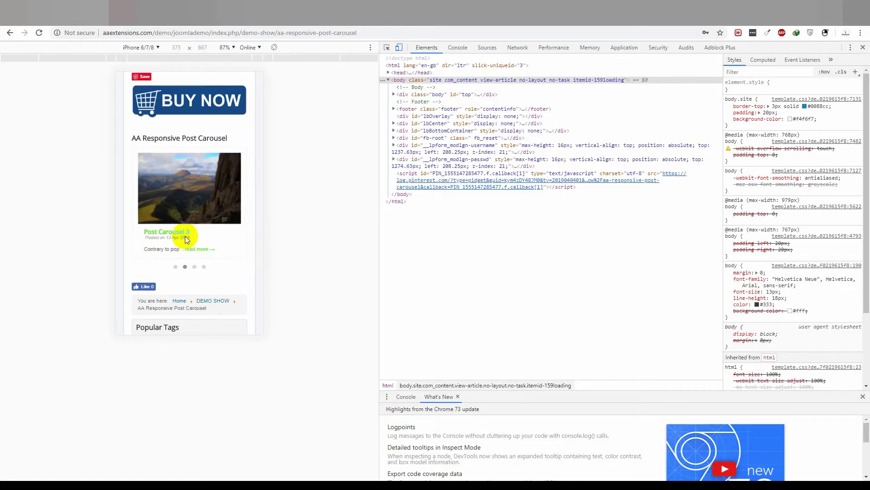
click(195, 269)
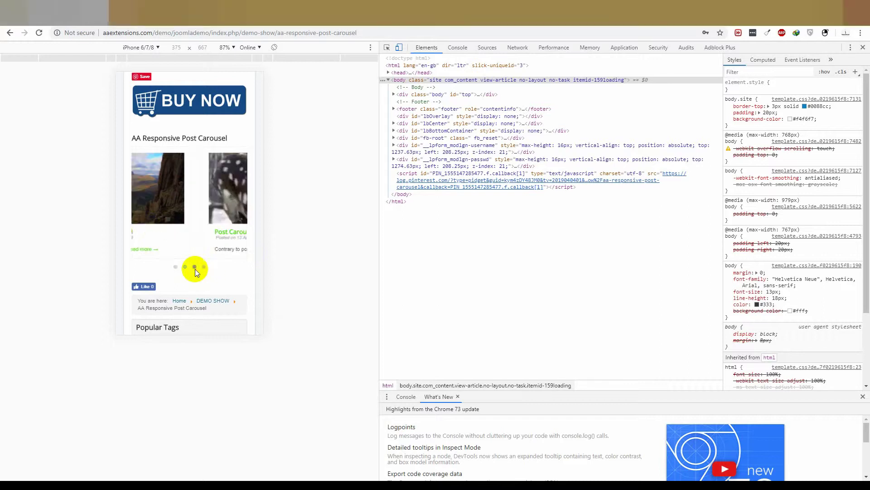
- Page through the carousel's remaining slides in the iPhone 6/7/8 device view
click(205, 267)
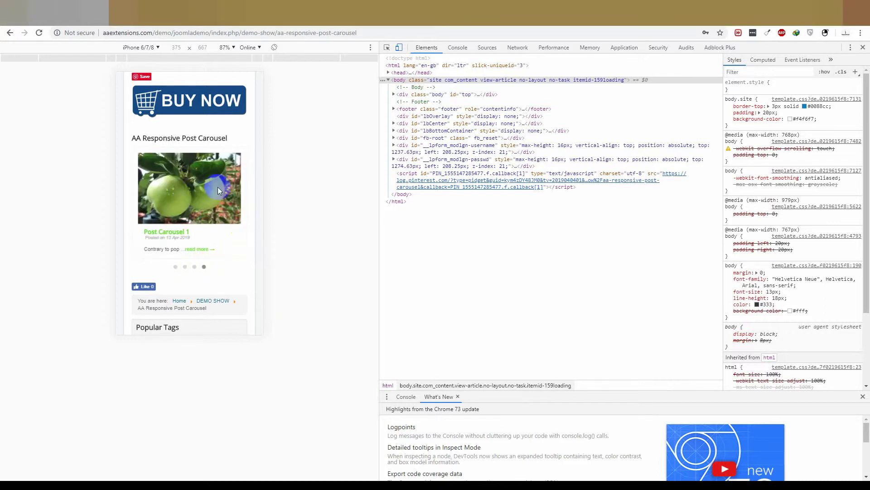
click(177, 267)
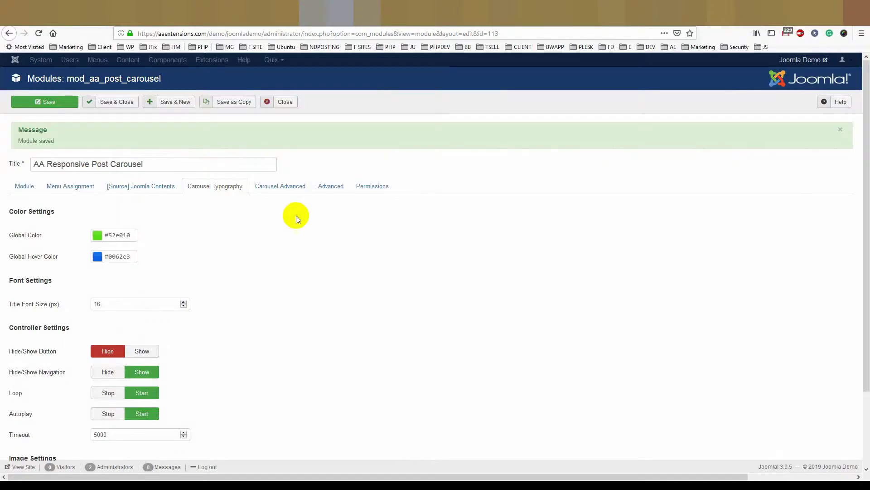
- Set the Joomla Contents source order to Oldest, save the module, and check the post order on the reloaded demo page
click(139, 194)
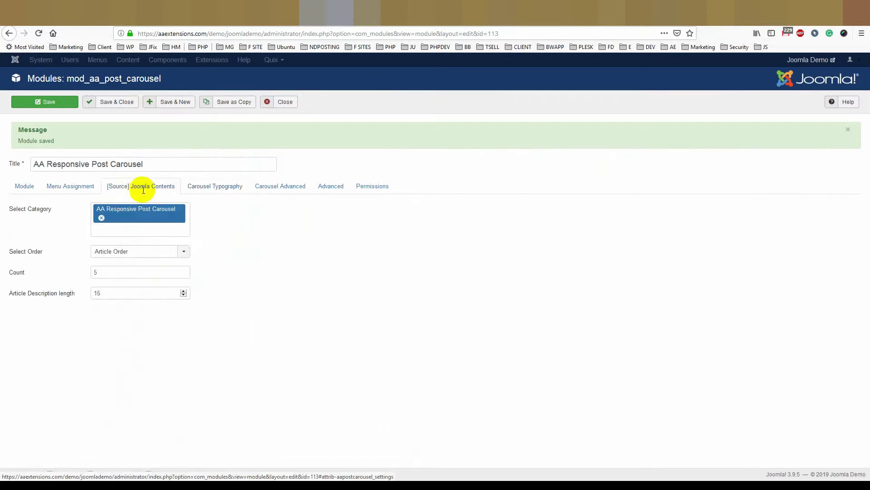
click(162, 252)
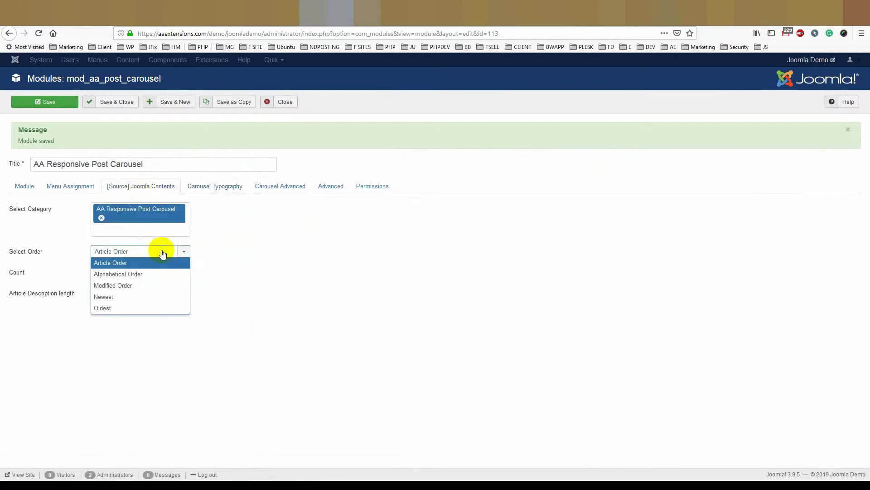
click(149, 298)
click(42, 105)
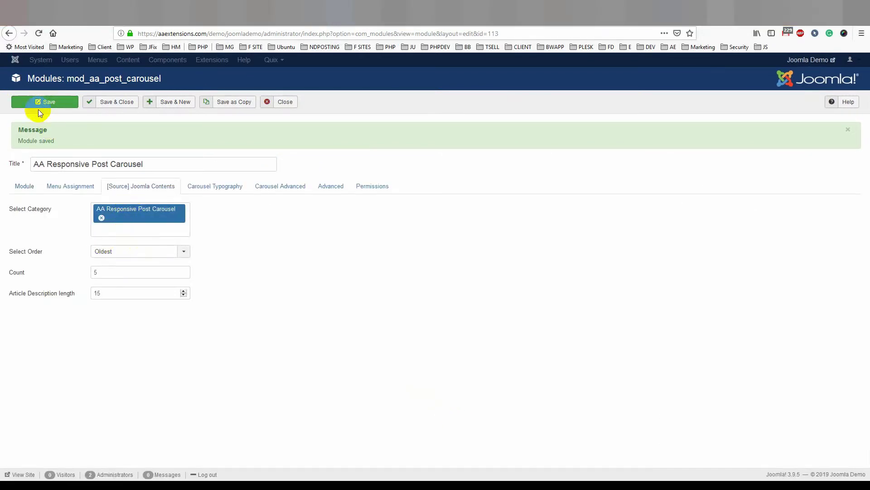
click(37, 107)
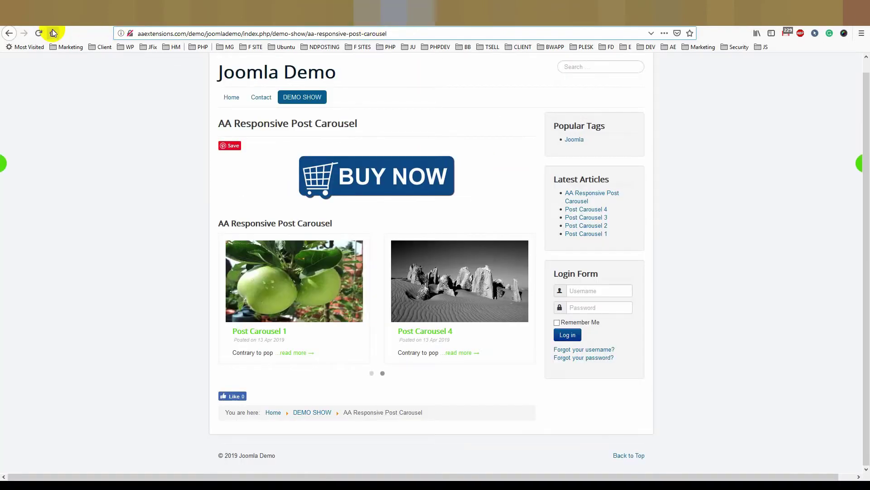
click(39, 34)
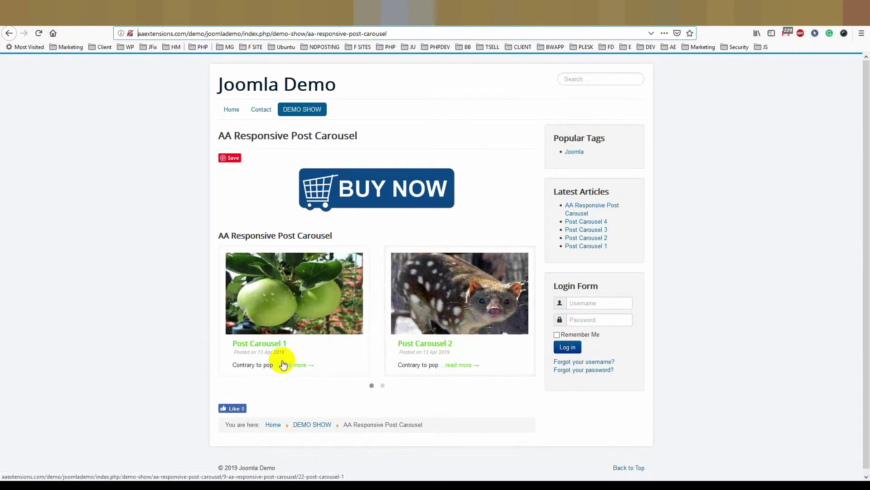
click(381, 385)
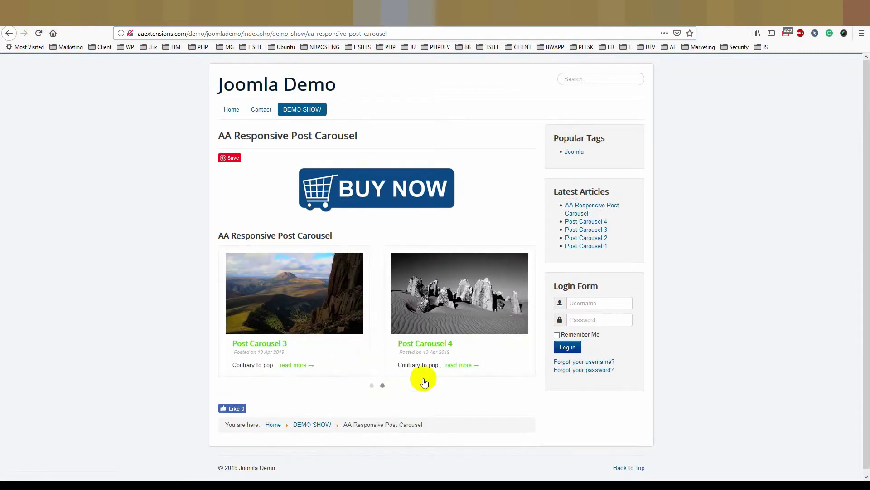
- Review the module's extension info, open its Support link in a new browser tab, and return to the demo page
click(339, 16)
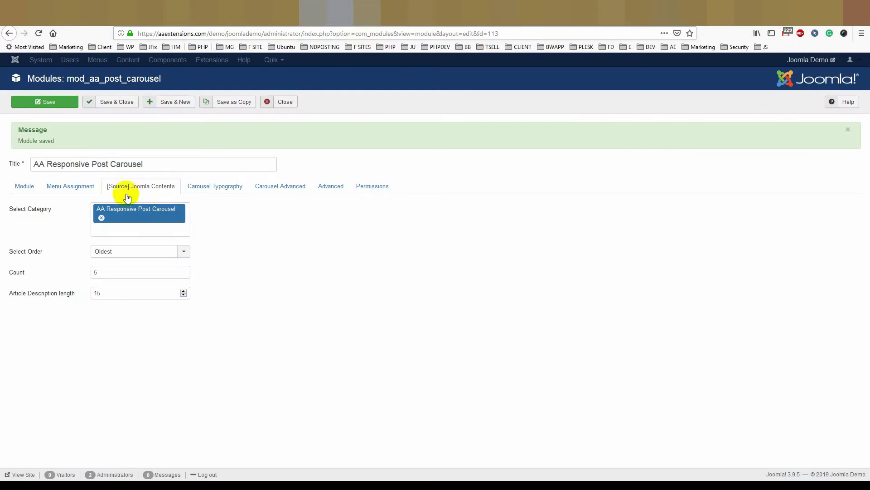
click(22, 187)
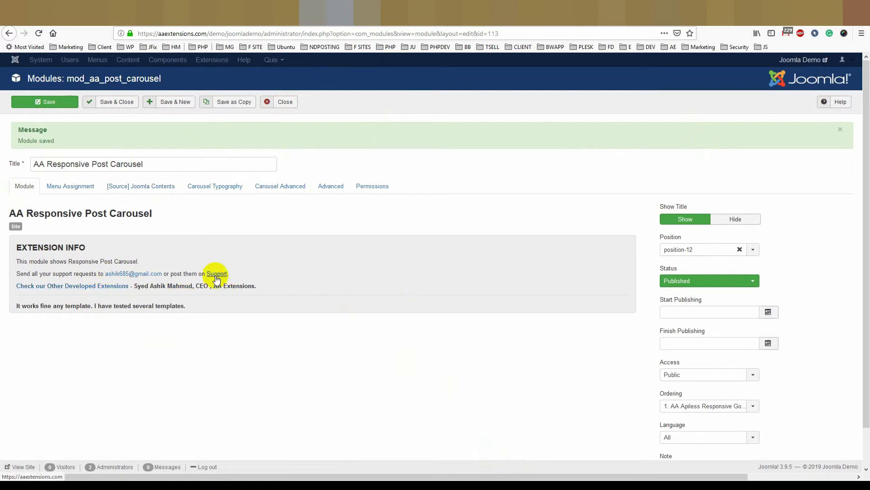
right_click(217, 275)
click(242, 283)
key(ctrl+Tab)
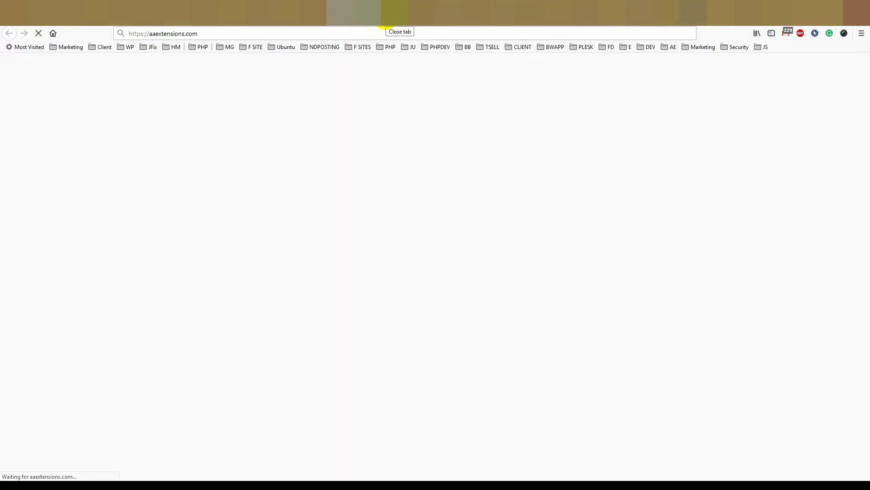
click(392, 14)
key(ctrl+Tab)
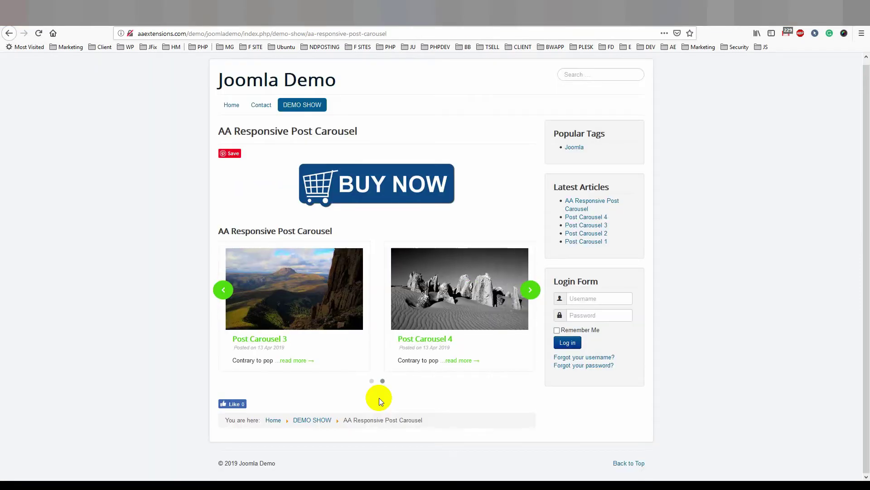
- Review the Carousel Advanced and Carousel Typography settings, and swipe through the carousel's posts on the demo page
click(328, 14)
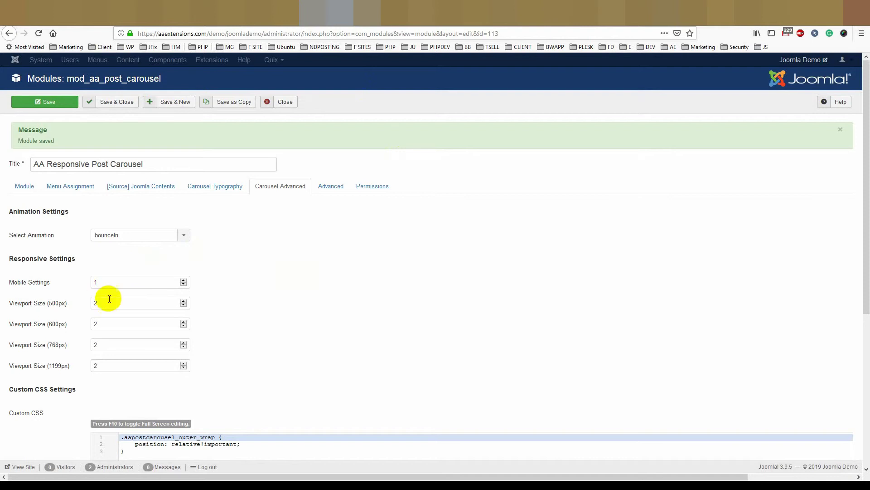
click(217, 191)
scroll(249, 267, down, 3)
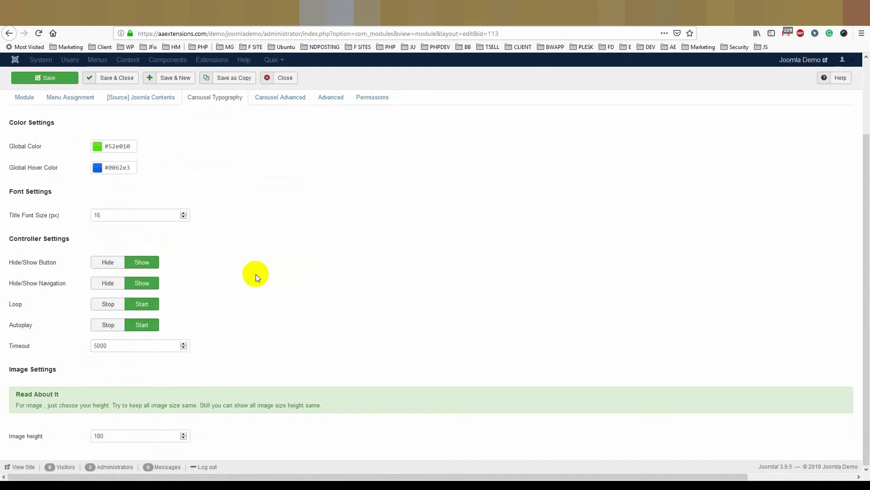
click(394, 12)
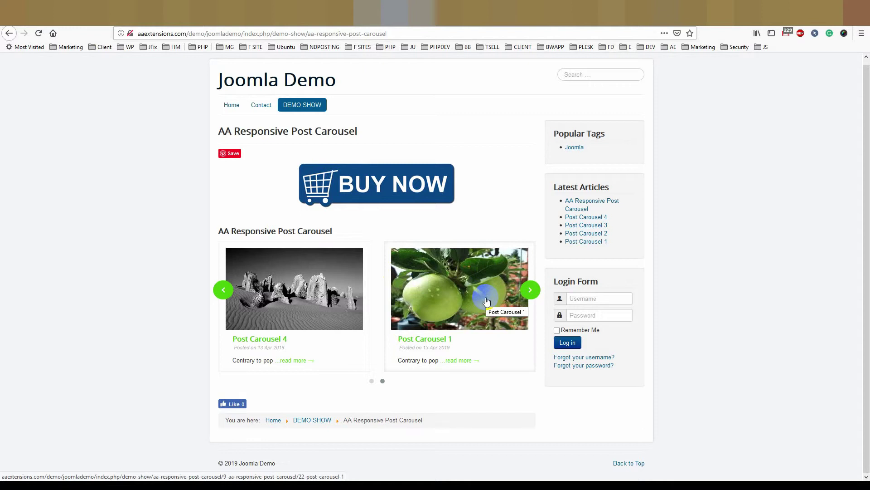
drag(487, 301, 345, 288)
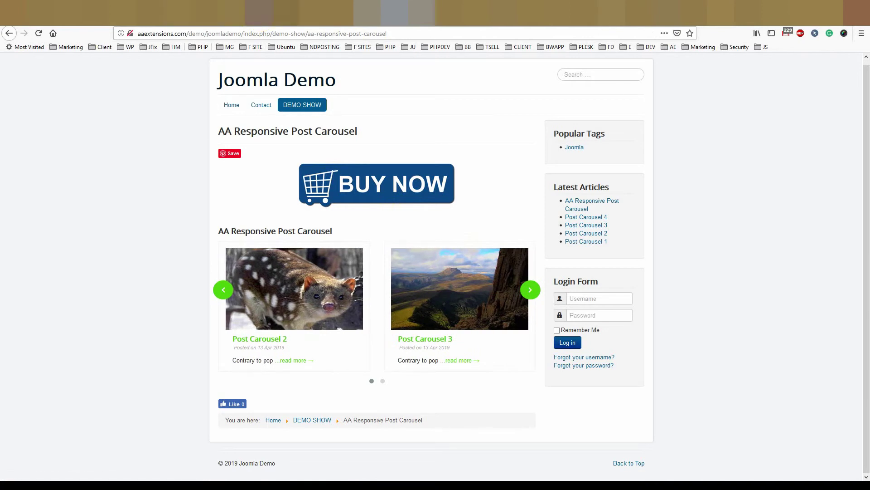
- Open the Post Carousel 4 article from the articles list and examine its title and intro image under Images and Links
click(272, 17)
click(256, 222)
right_click(256, 223)
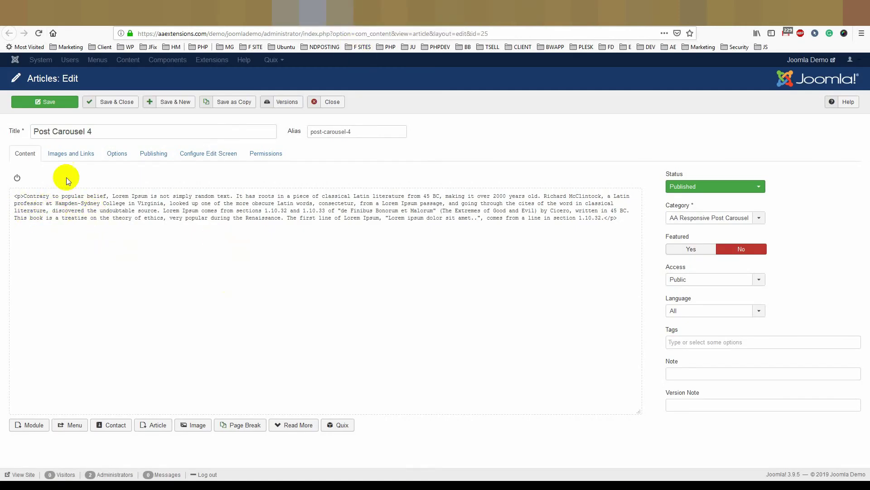
click(71, 157)
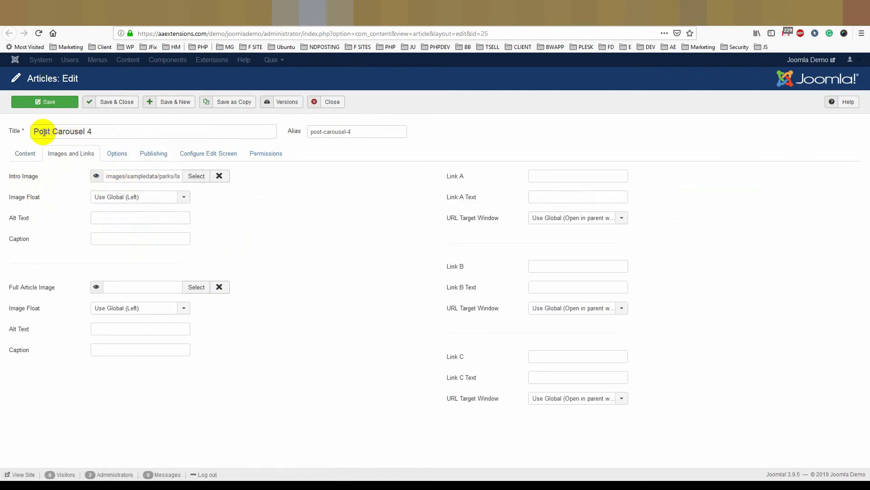
triple_click(85, 130)
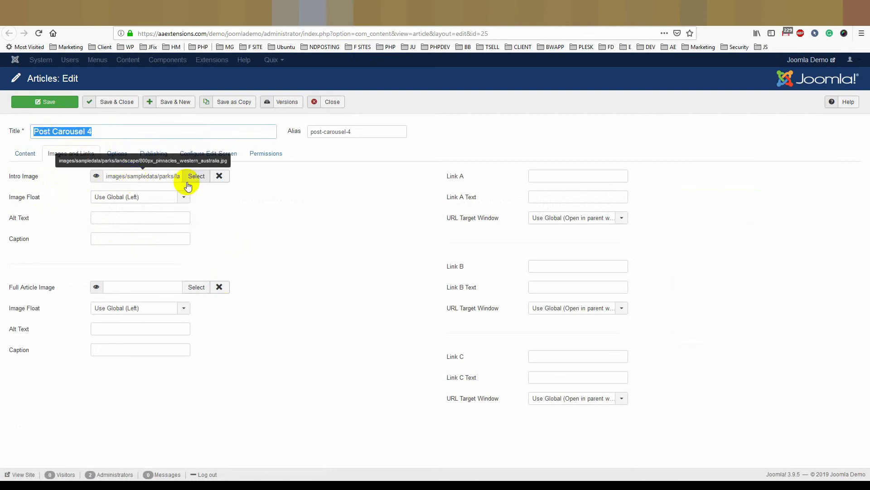
mouse_move(96, 175)
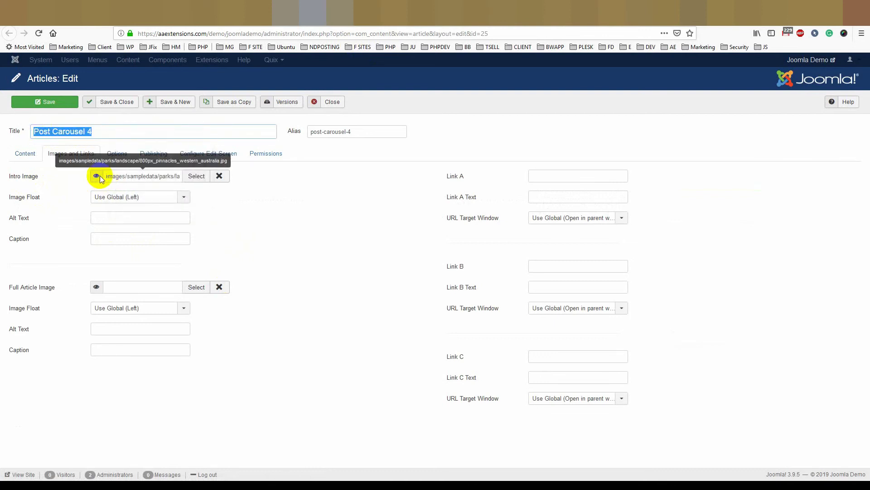
click(422, 12)
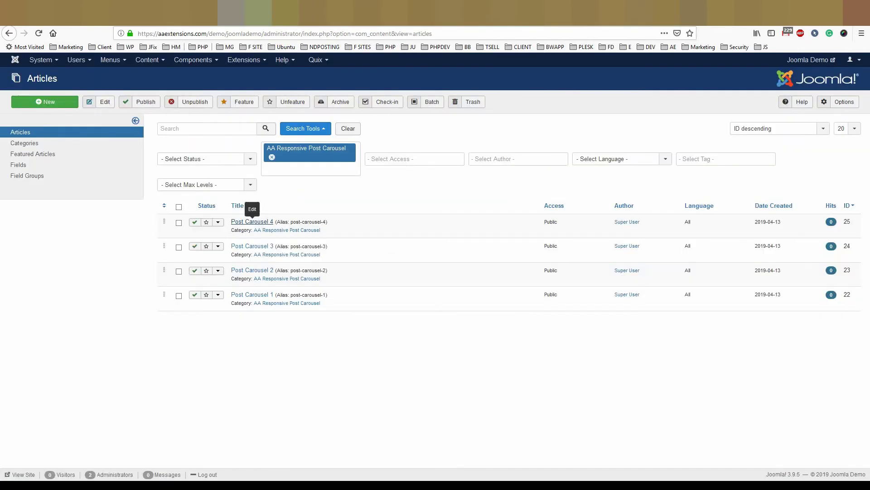
click(249, 222)
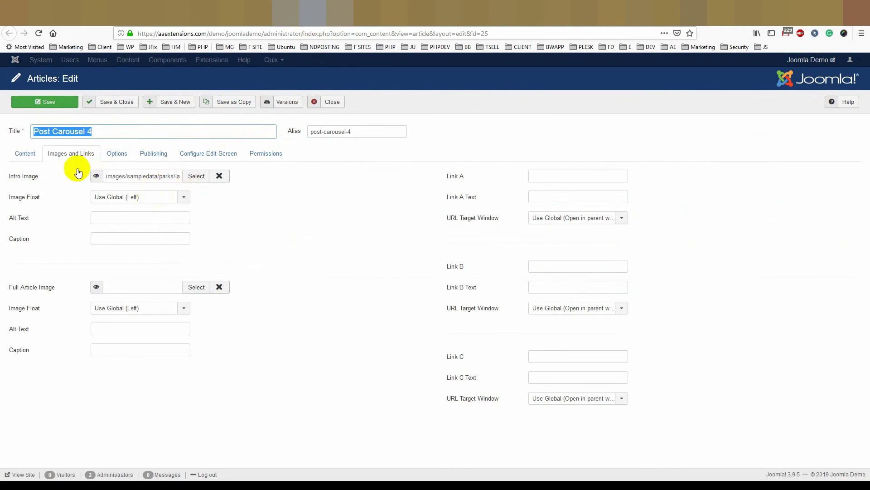
- Follow the Post Carousel 1 read more link on the demo page and examine the article's title and text
click(423, 12)
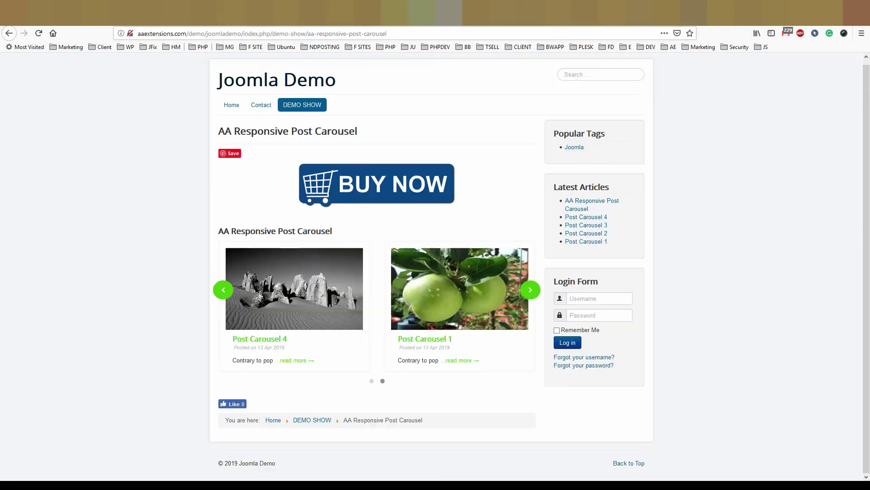
click(455, 361)
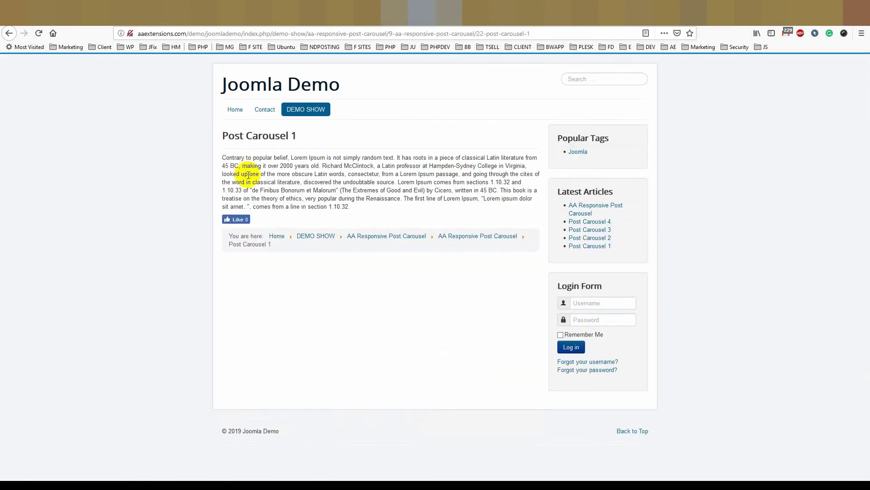
drag(304, 142, 223, 135)
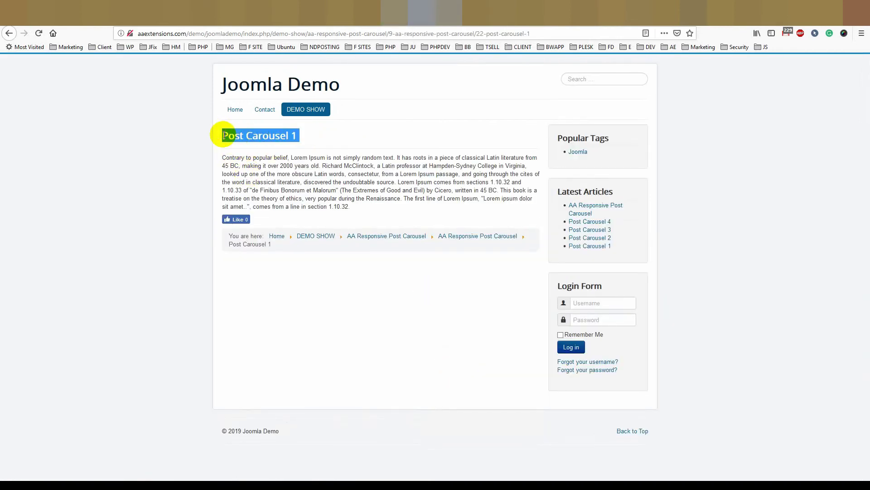
click(232, 138)
drag(301, 132, 222, 137)
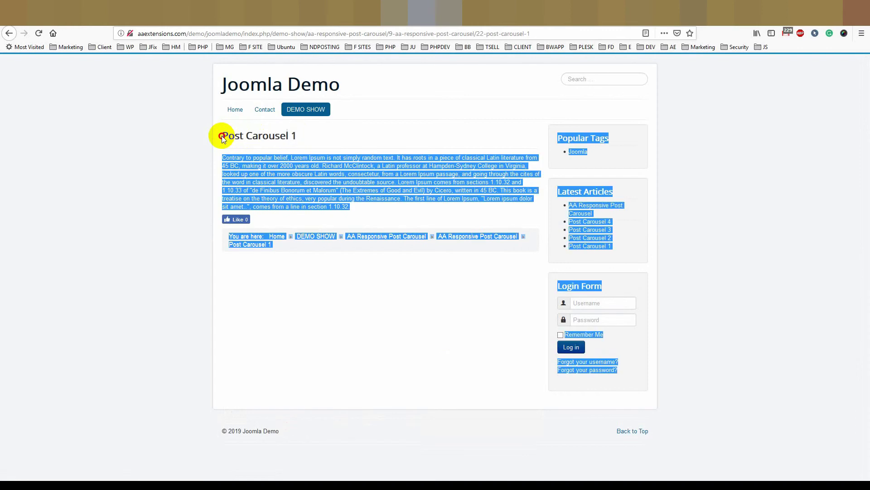
click(223, 137)
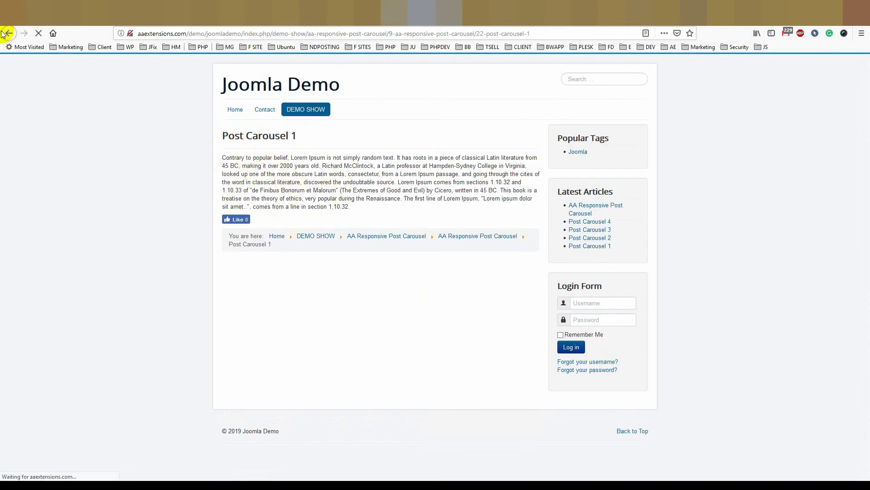
- Advance the demo carousel, open Post Carousel 4 through its title to check the article, and return to the carousel page
click(529, 295)
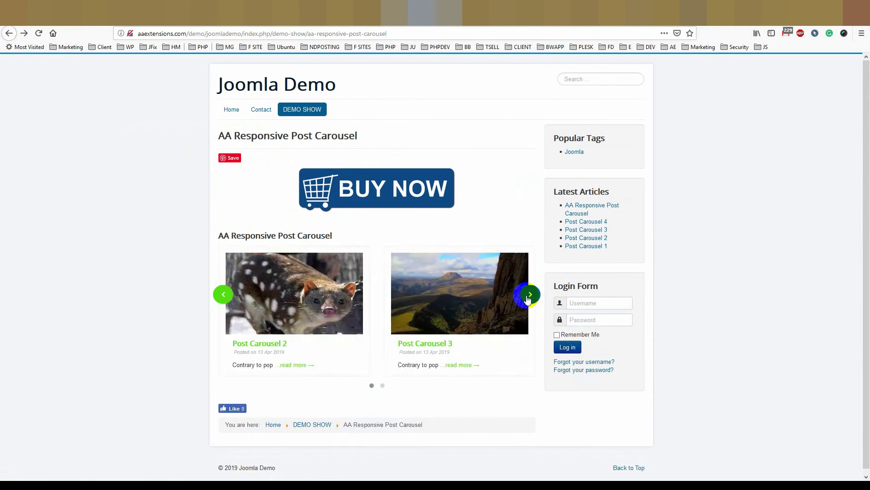
click(529, 295)
click(432, 347)
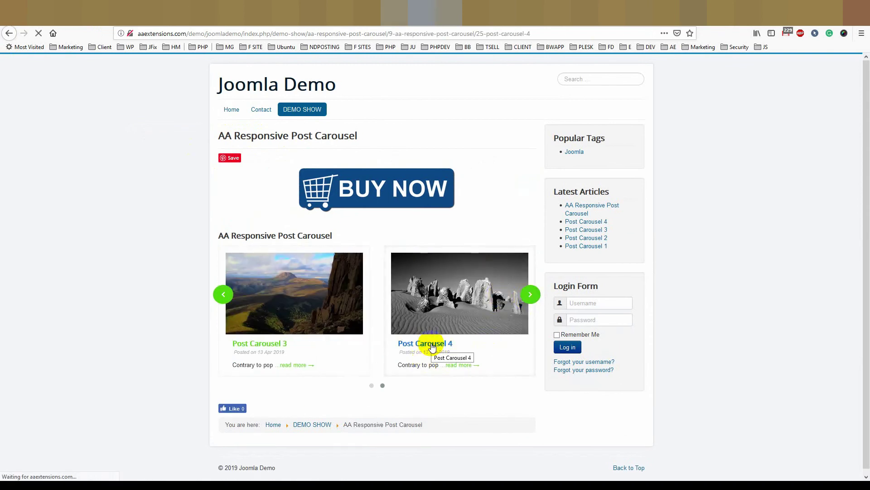
drag(300, 136, 213, 134)
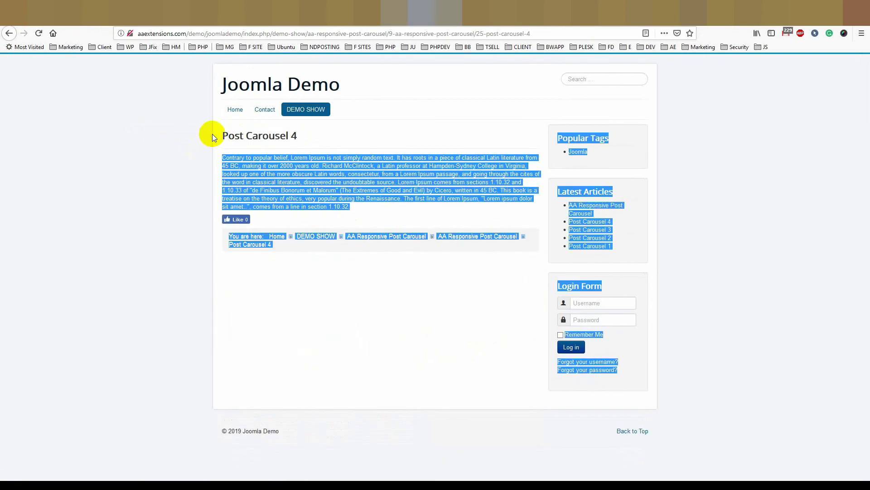
click(311, 156)
click(8, 34)
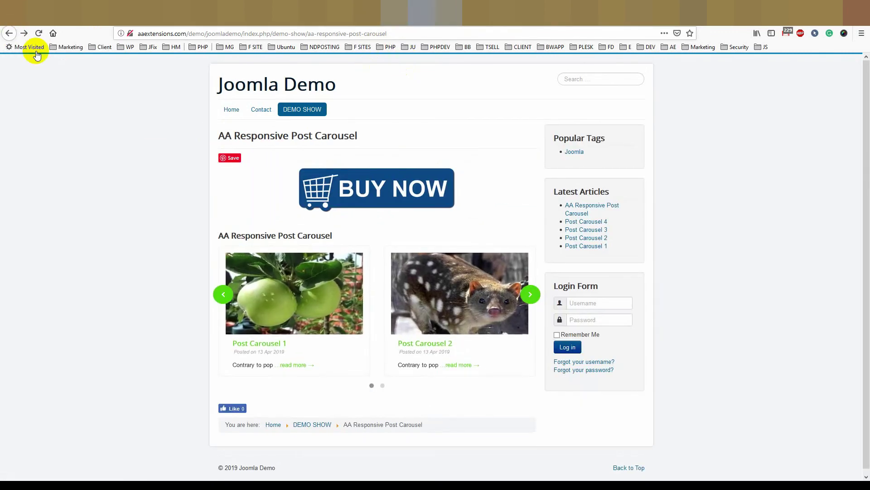
- Switch to the AA Responsive Post Carousel product page on aaextensions.com and examine its item details
click(482, 206)
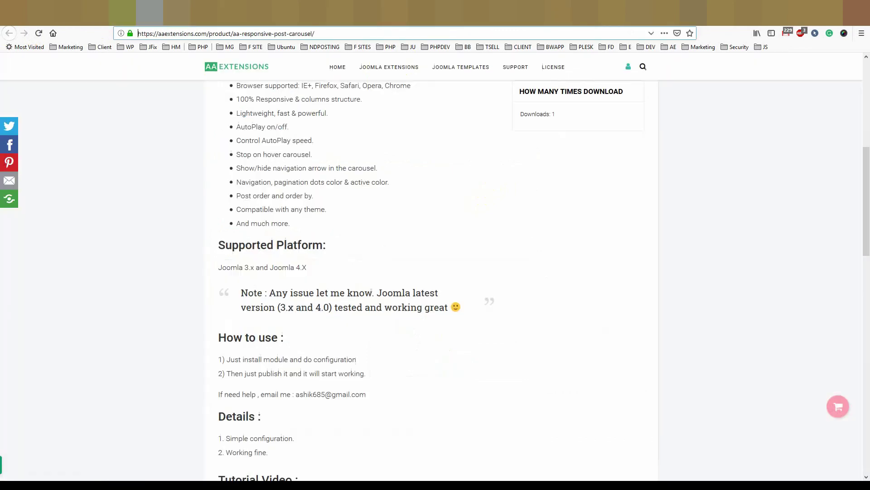
scroll(593, 199, up, 3)
scroll(595, 202, up, 5)
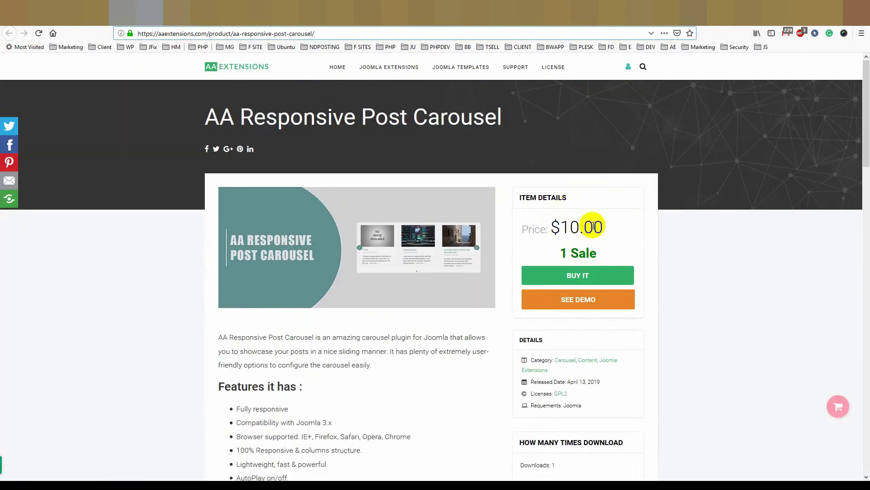